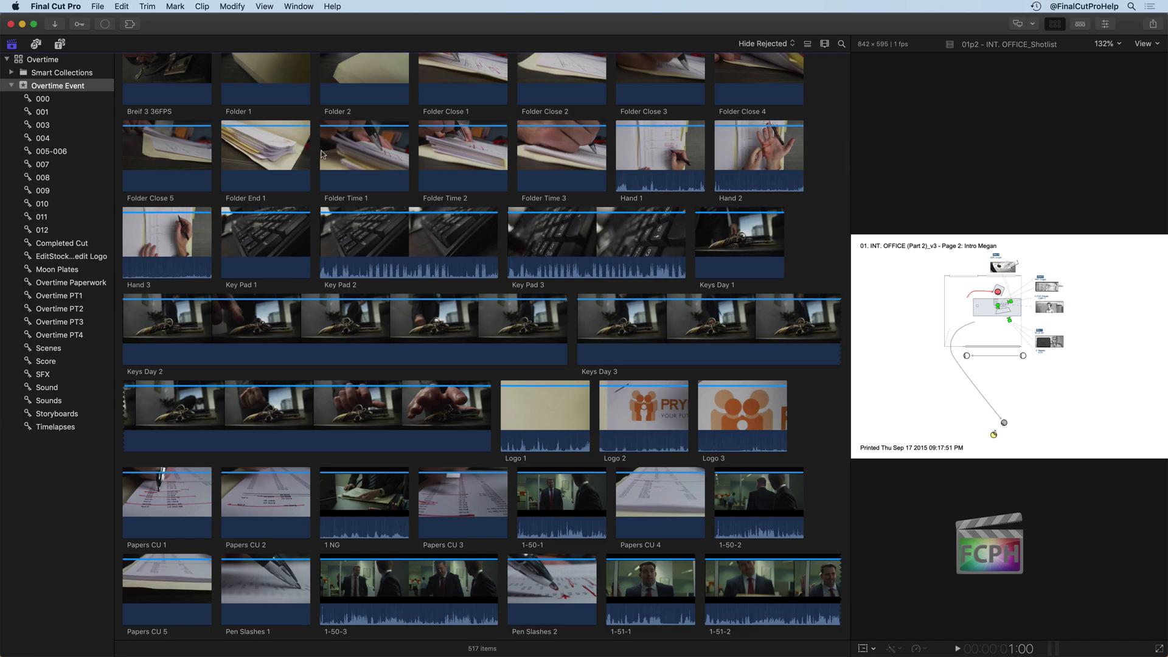
Set the browser's clip appearance to one thumbnail per clip with audio waveforms turned off.
click(724, 152)
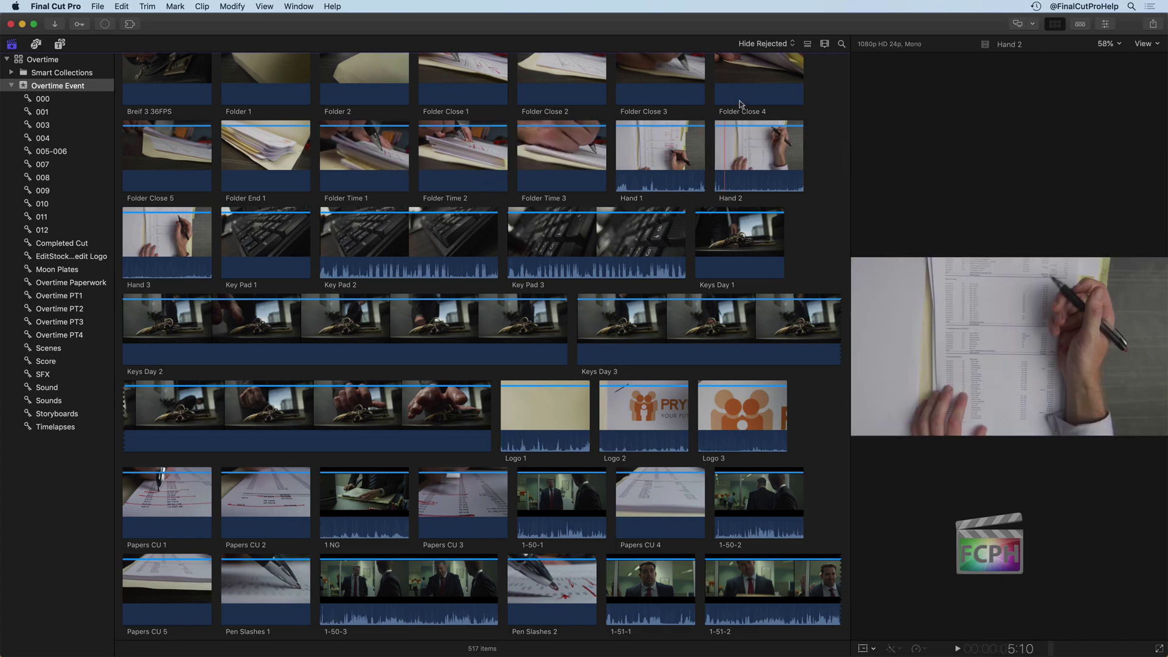
click(825, 45)
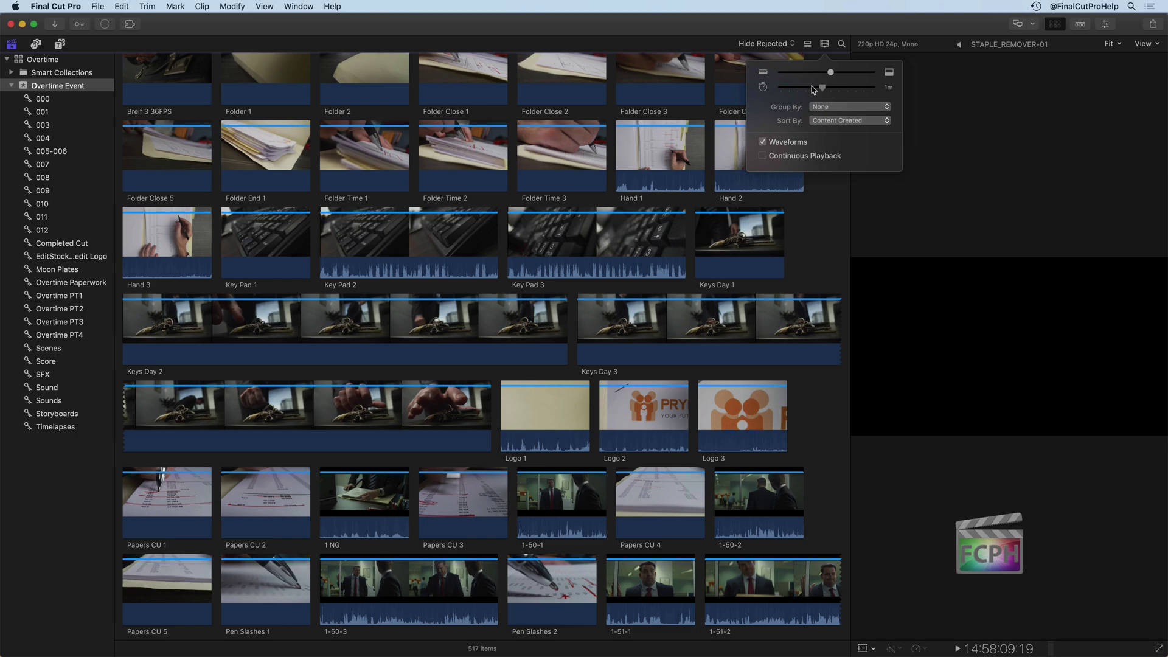
drag(811, 85, 768, 90)
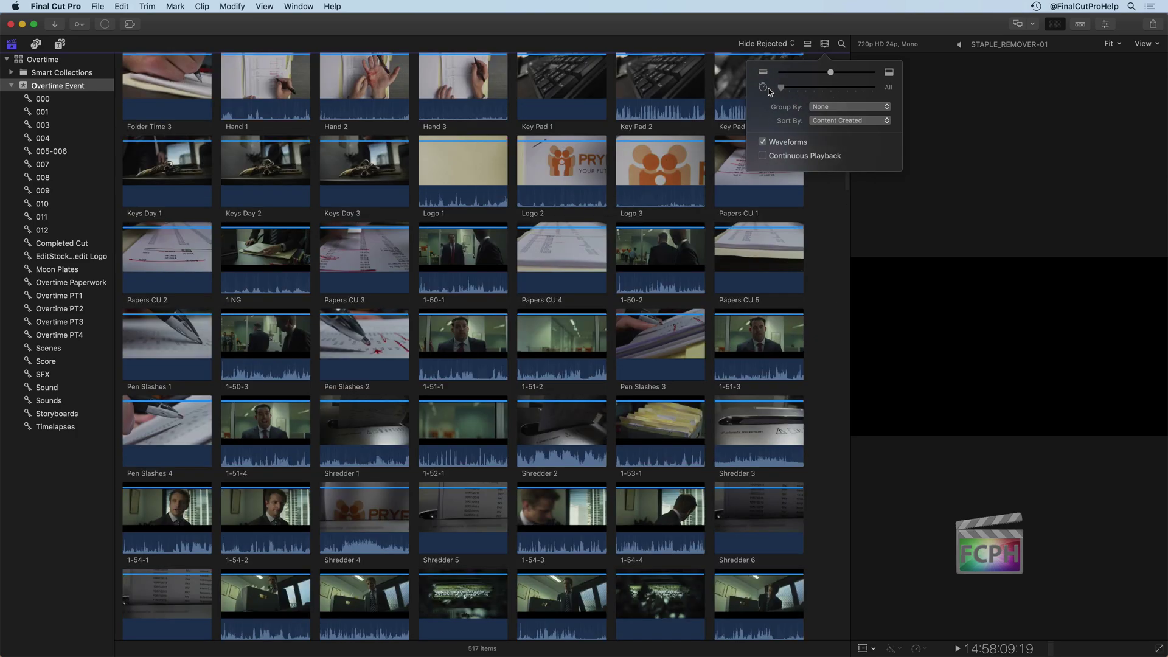
click(763, 145)
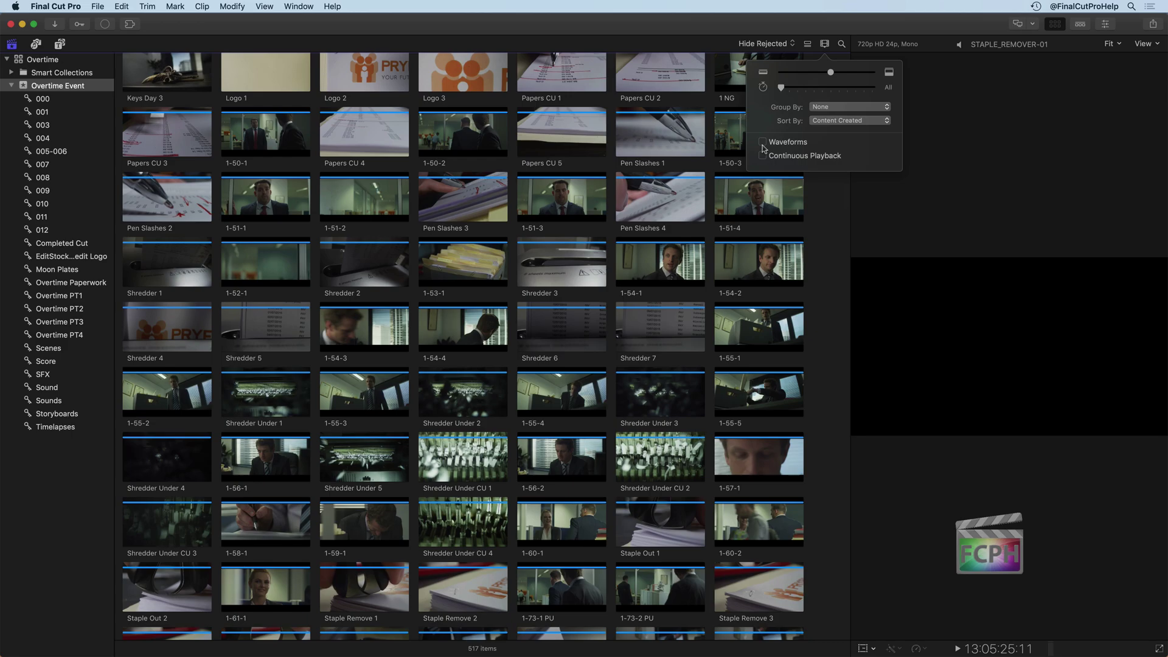
Add the keyword 'Scene 1' to the Breif 1 clip in the Keyword Editor.
click(826, 213)
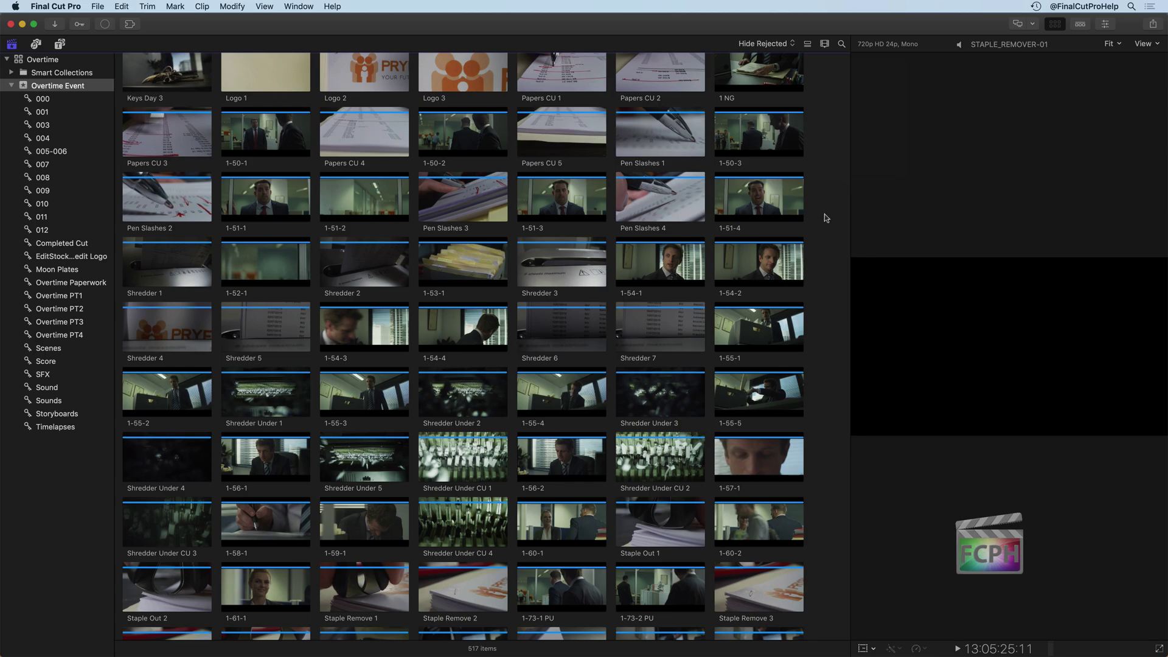
scroll(826, 218, up, 10)
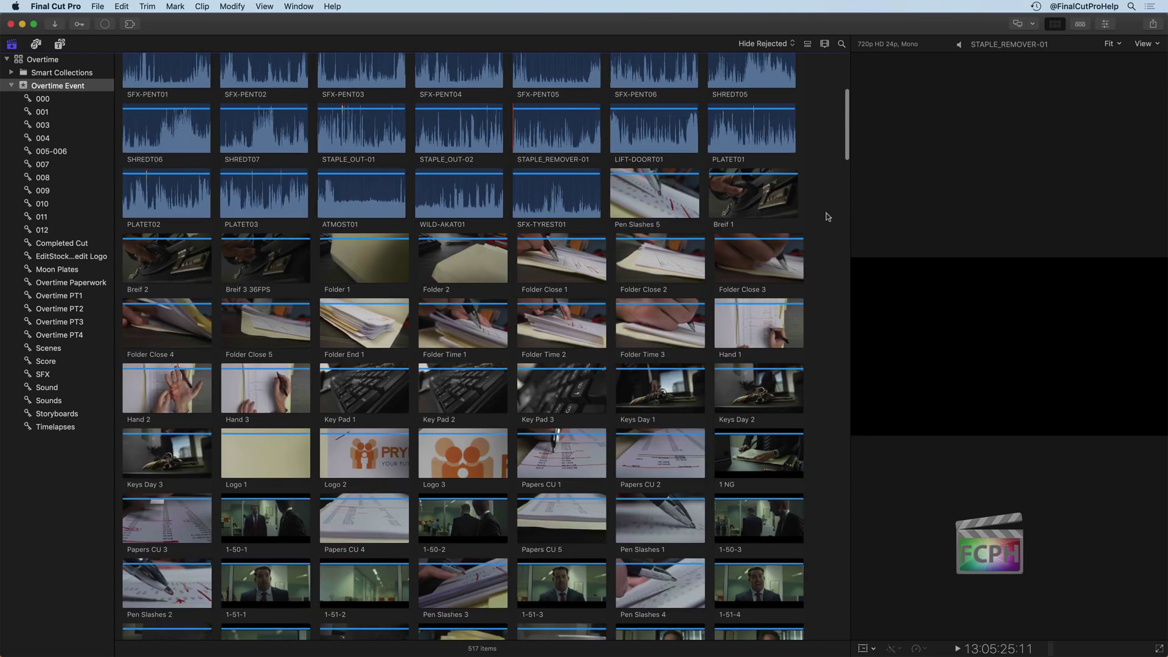
scroll(826, 218, up, 1)
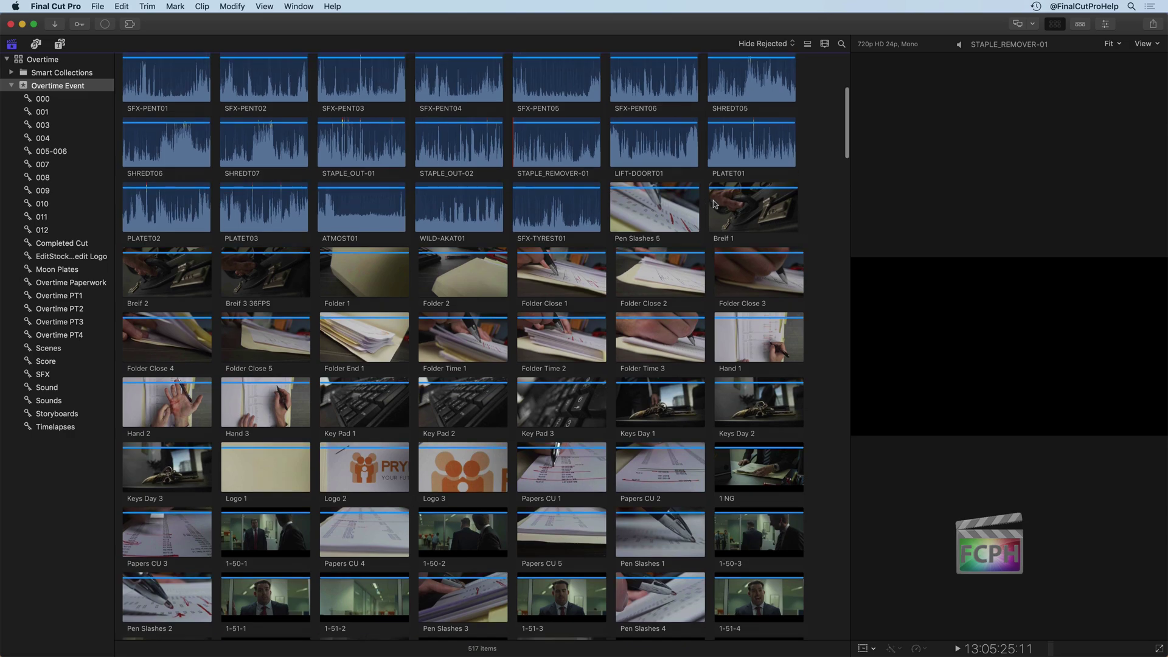
click(759, 207)
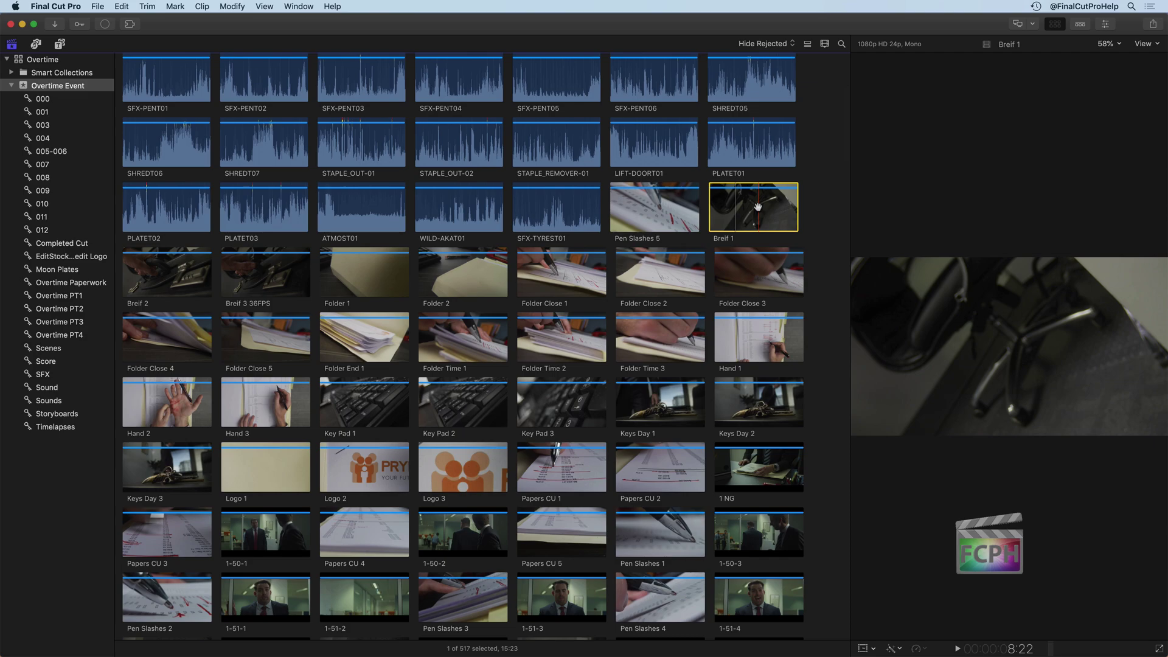
key(super+k)
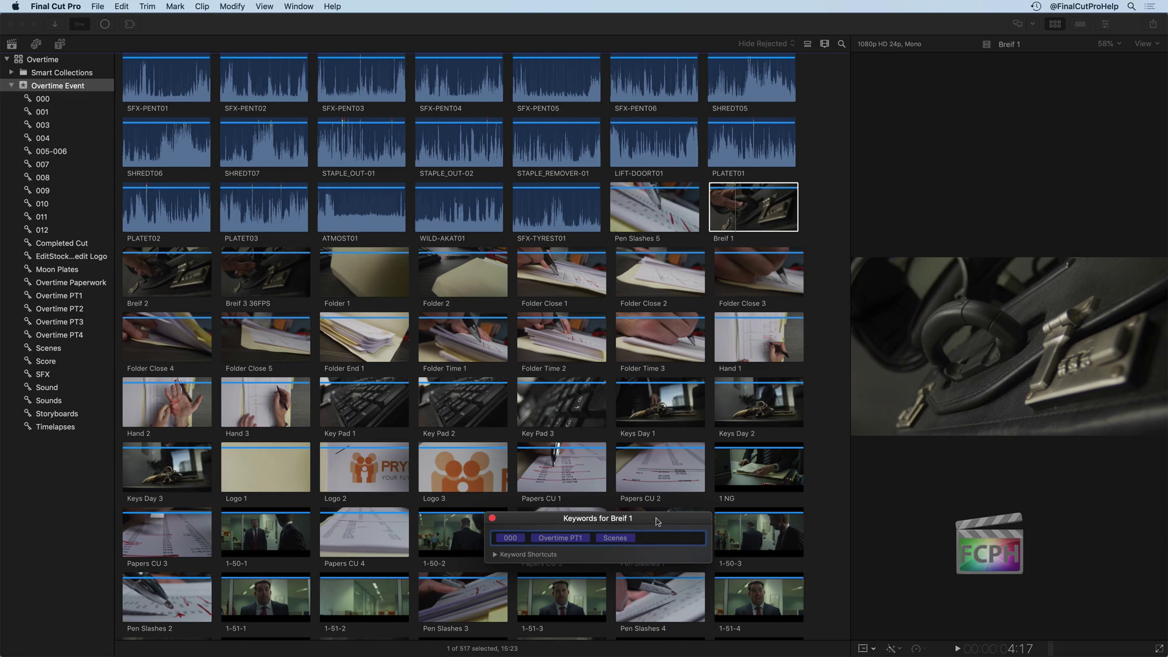
drag(651, 519, 848, 131)
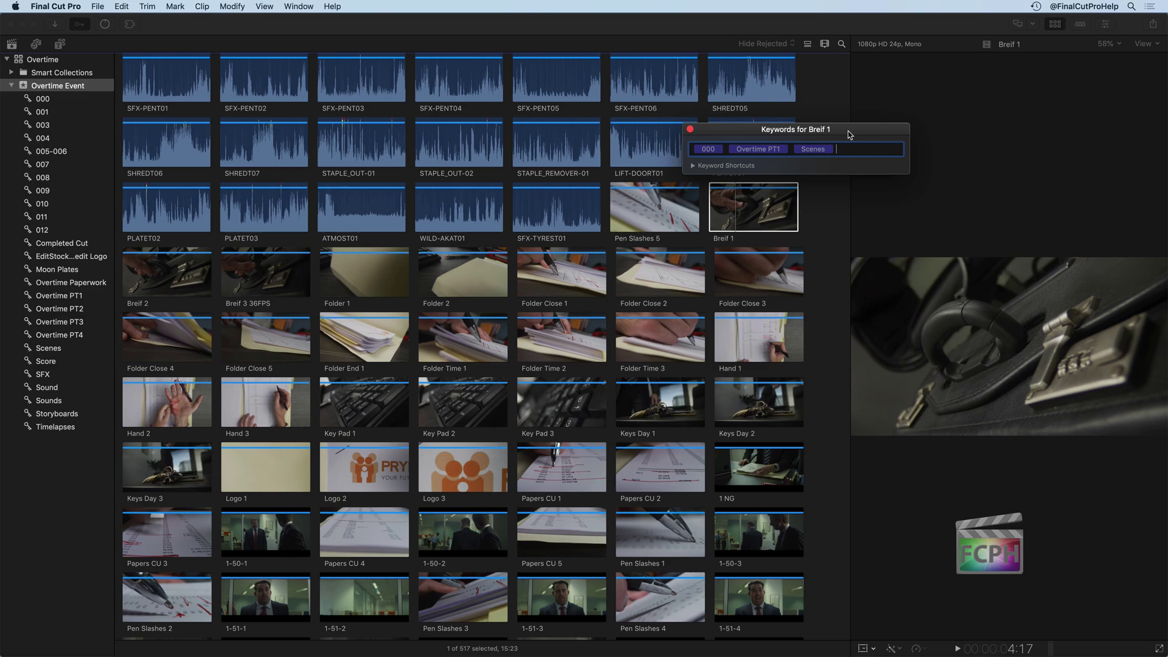
text(Scene)
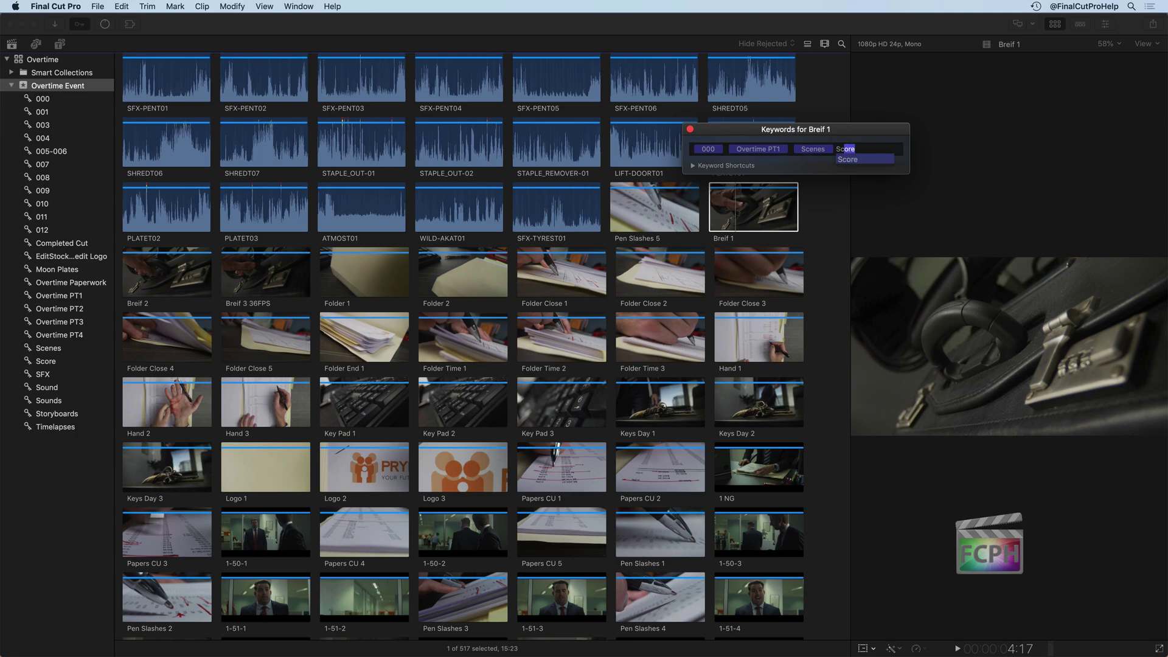
text( 1)
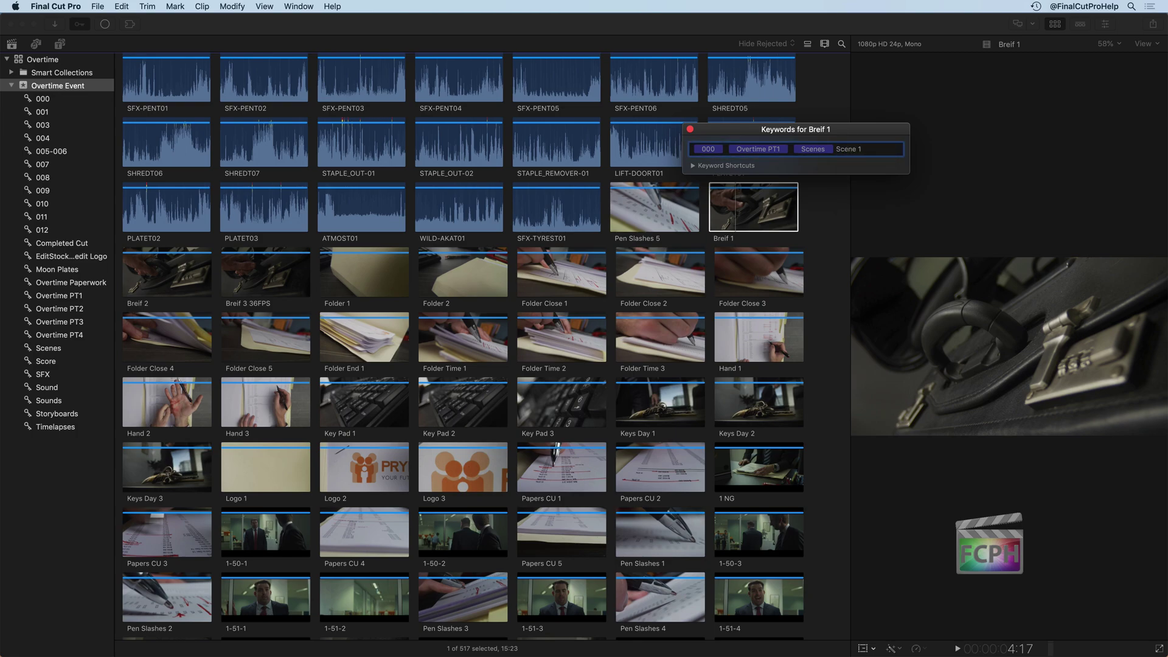
key(Return)
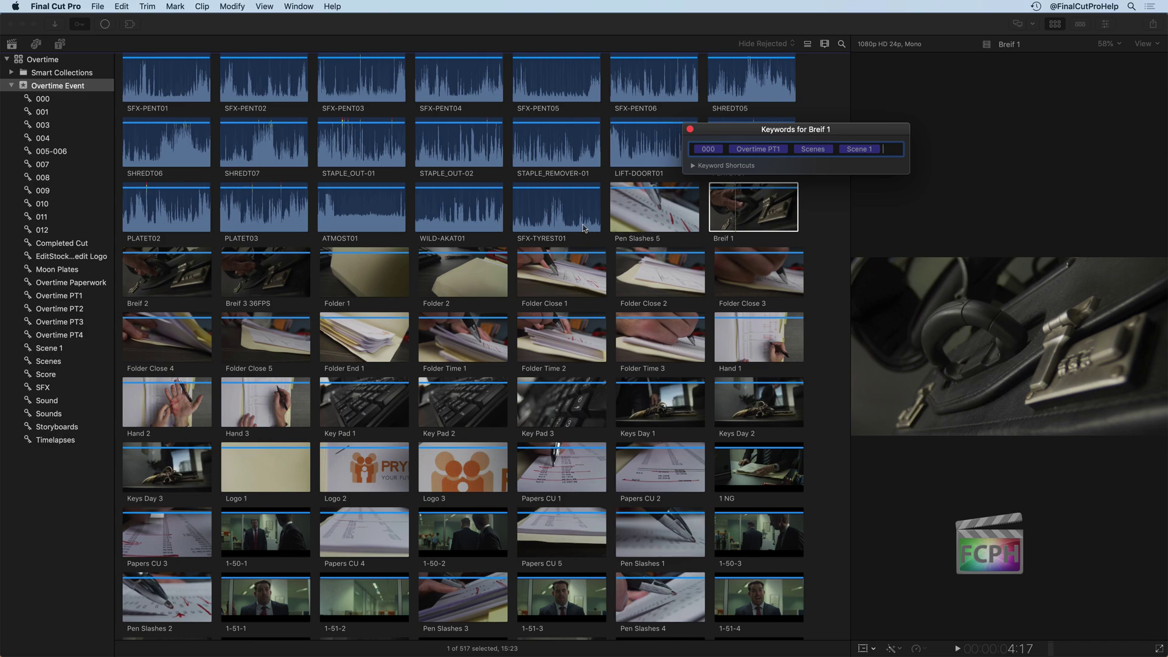
Expand Keyword Shortcuts to show Scene 1 in the first slot, then select Breif 2.
click(693, 166)
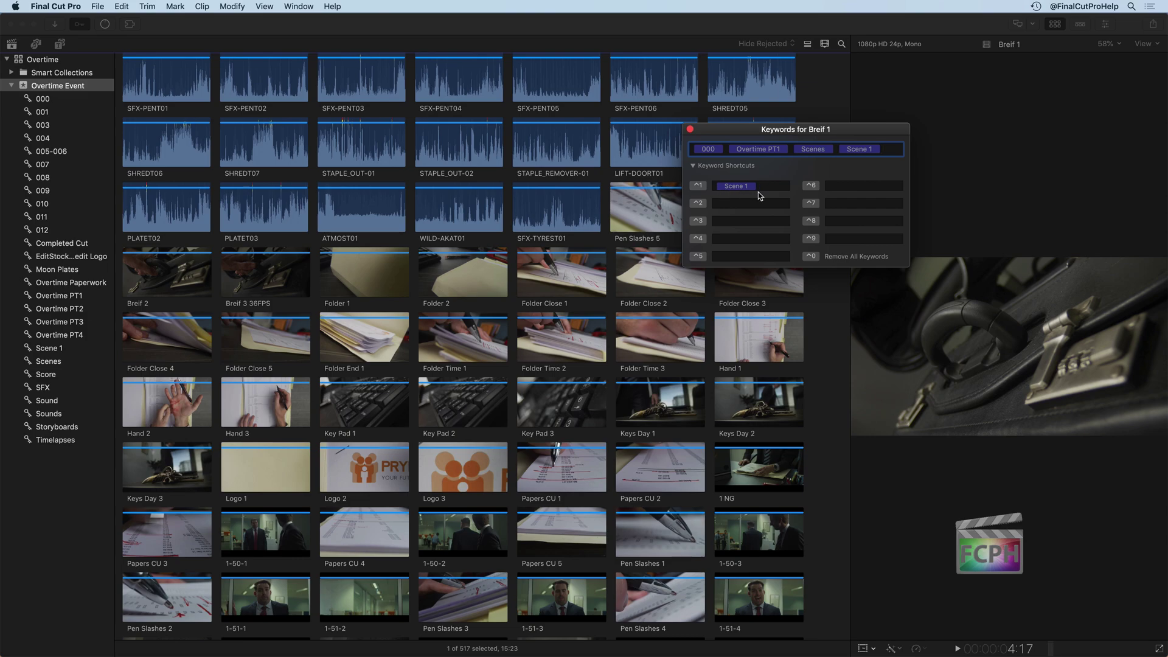
drag(731, 131, 897, 113)
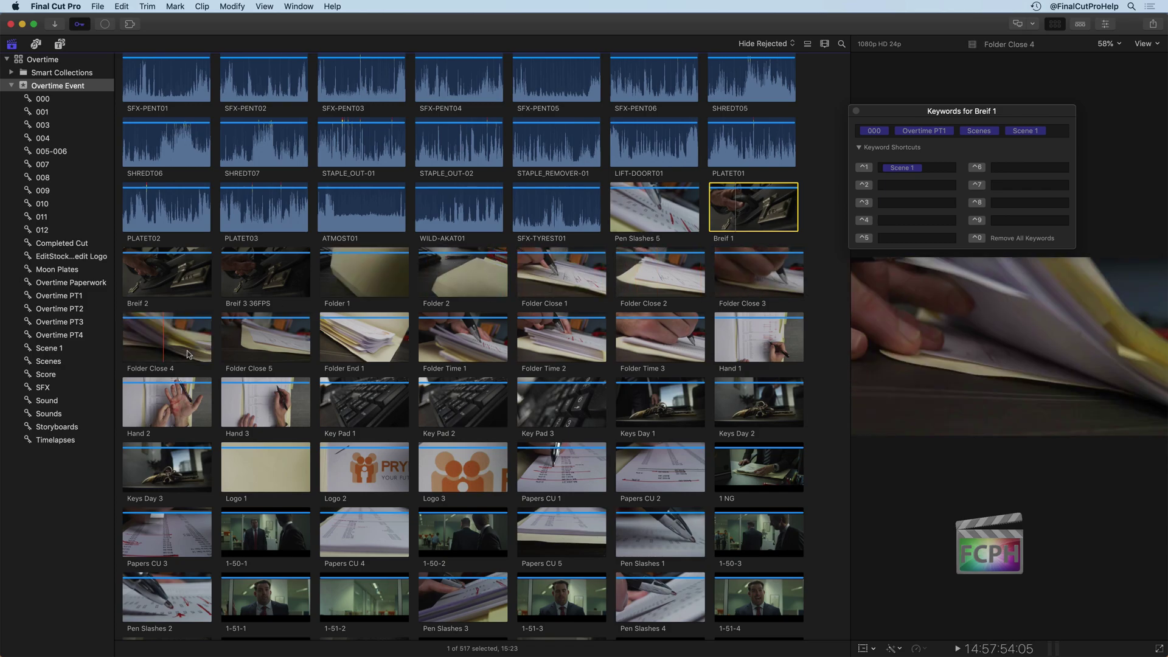
click(169, 268)
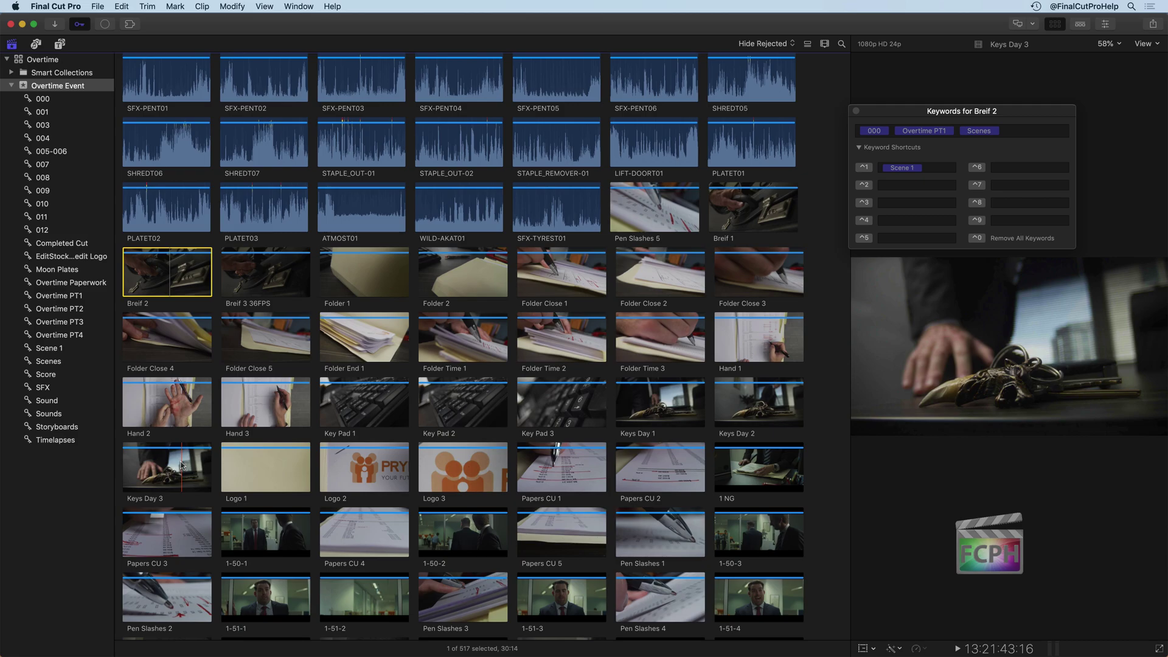
Apply the Scene 1 keyword to the 22 clips from Breif 2 through Keys Day 3.
shift+click(181, 466)
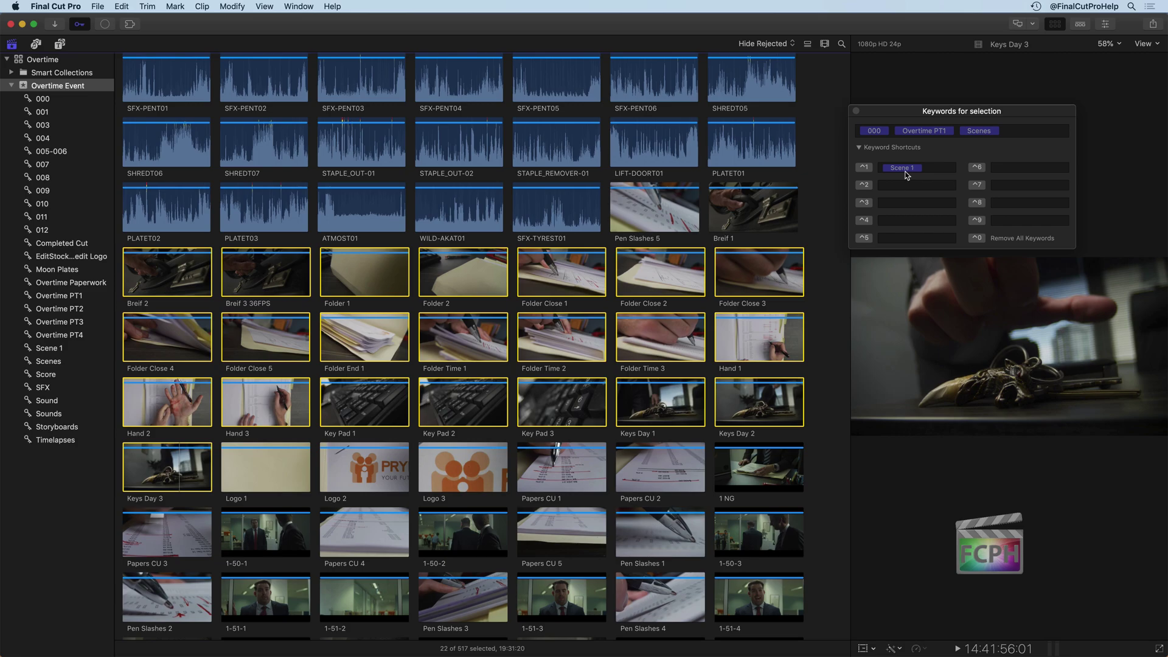
click(1022, 131)
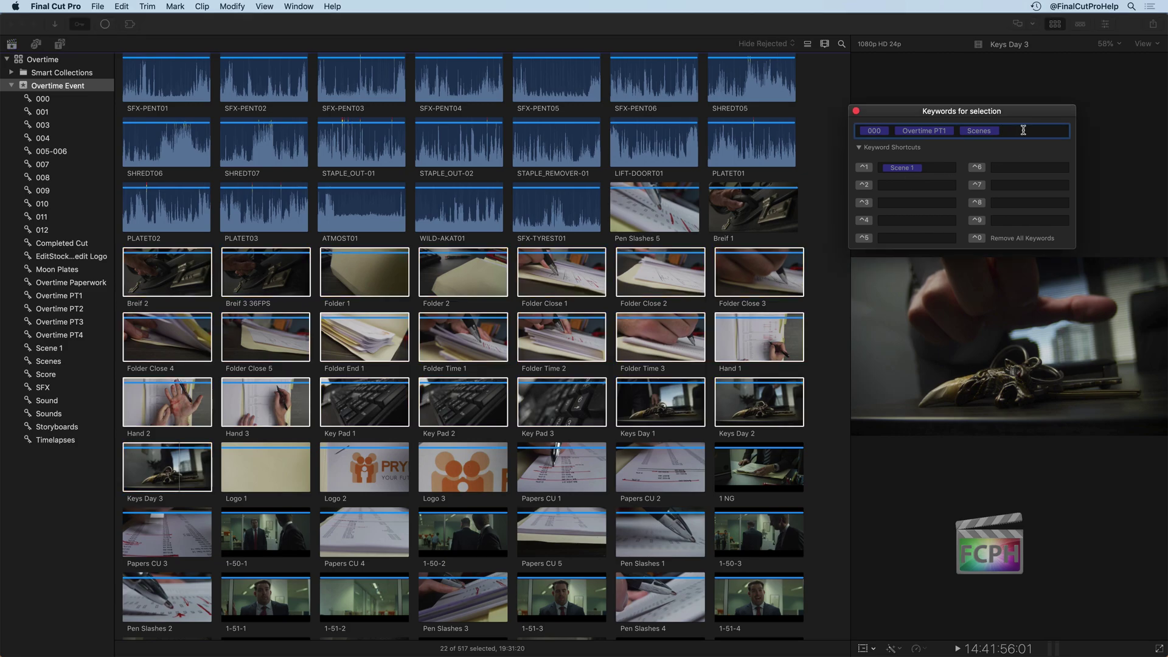
text(Sc)
key(Return)
Close the Keyword Editor, browse the Scene 1 and 000 collections, then return to Overtime Event.
click(856, 112)
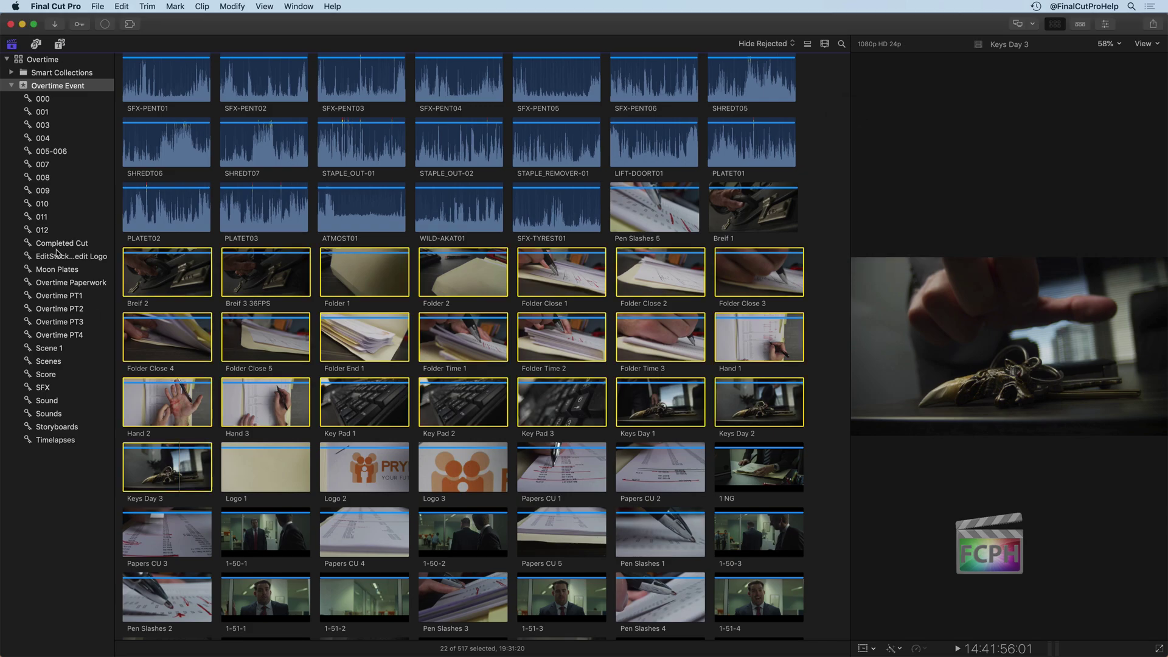
click(56, 350)
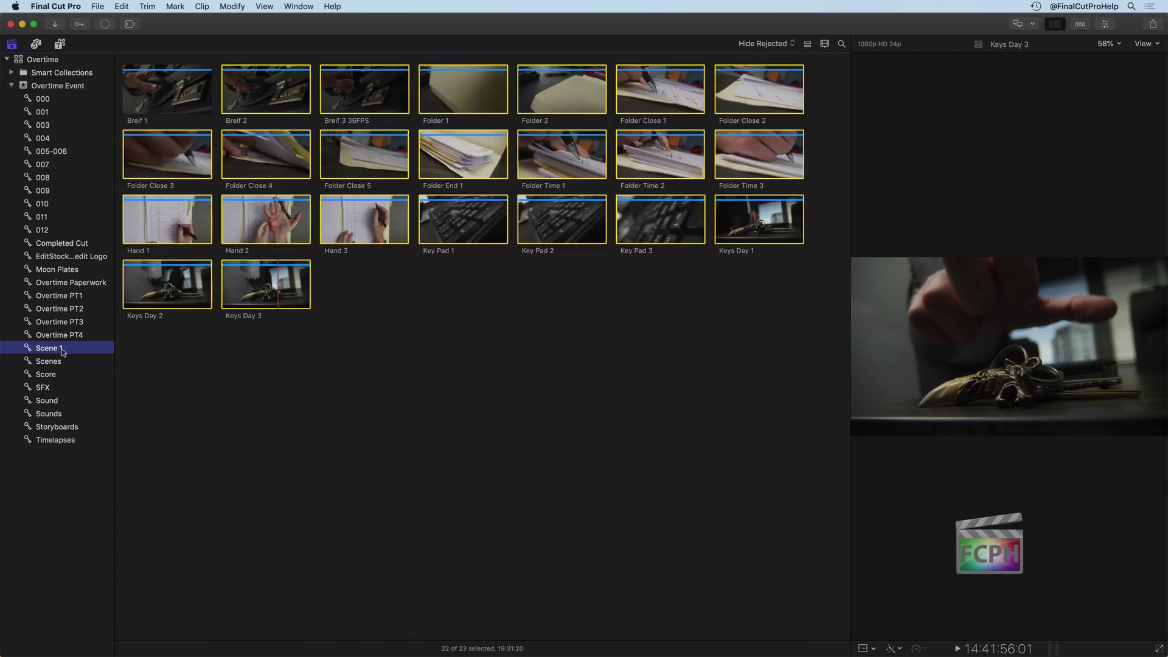
click(64, 101)
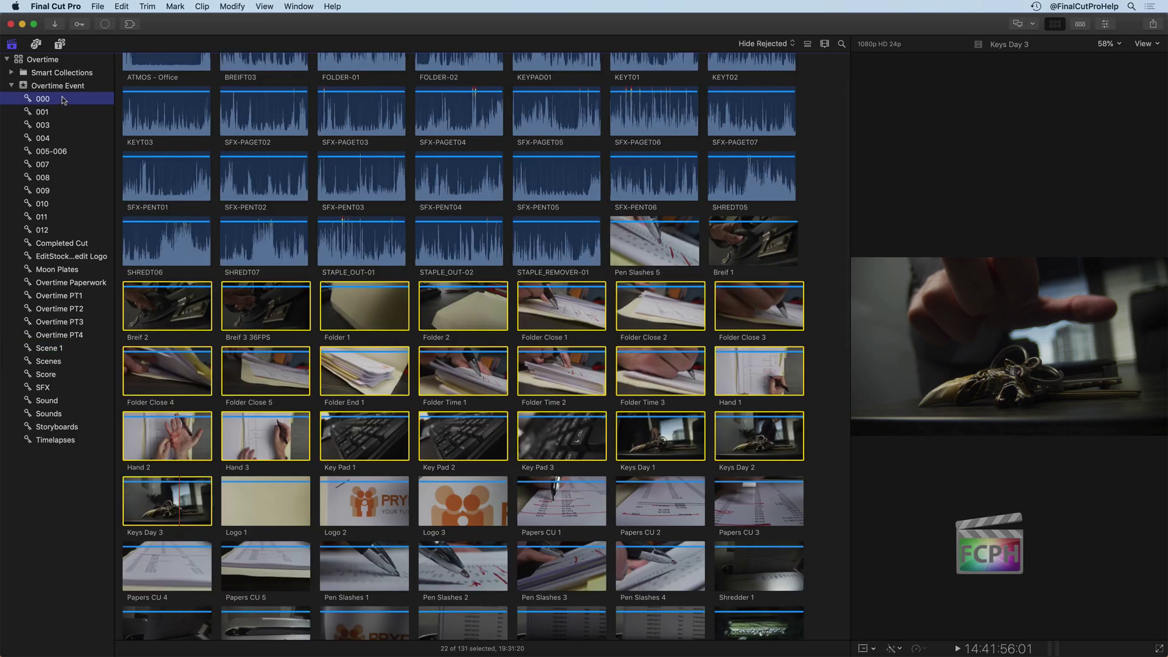
click(64, 89)
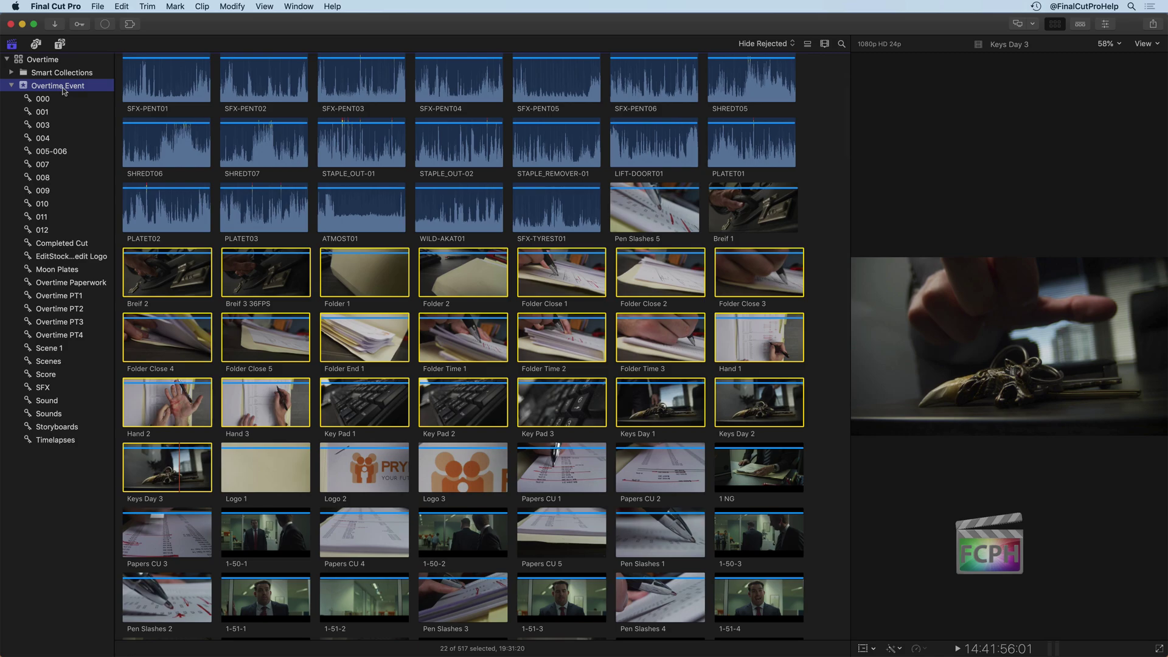
Reopen Breif 1's keywords, clear them, then undo to restore 000, Overtime PT1, Scene 1 and Scenes.
click(757, 212)
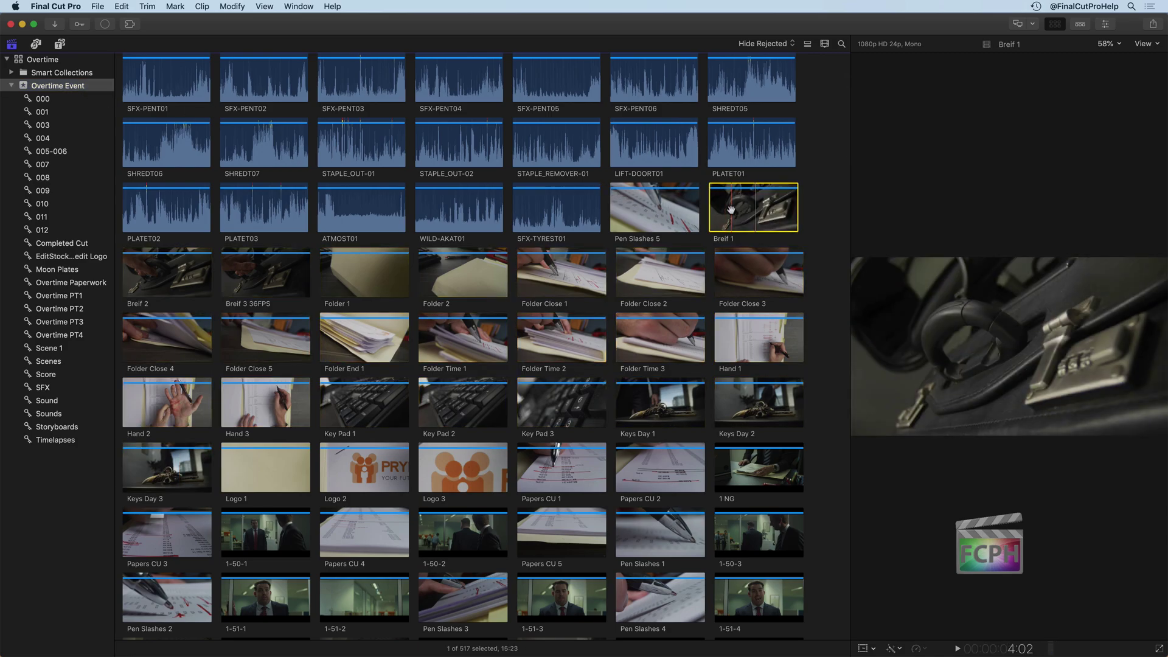
key(super+k)
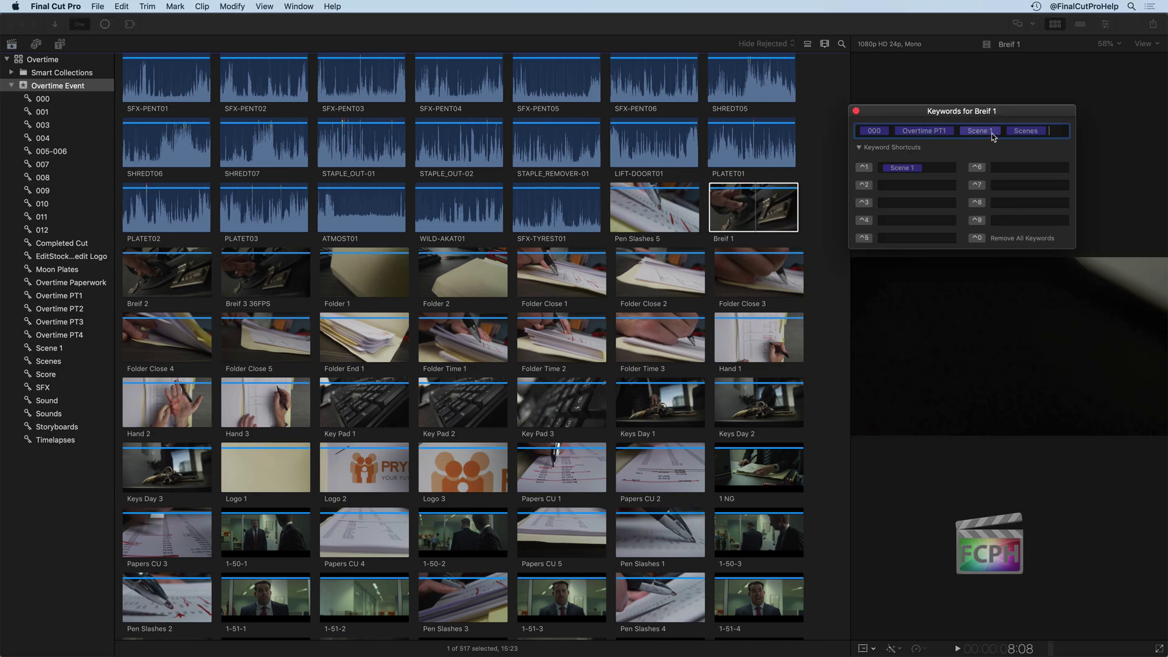
click(746, 209)
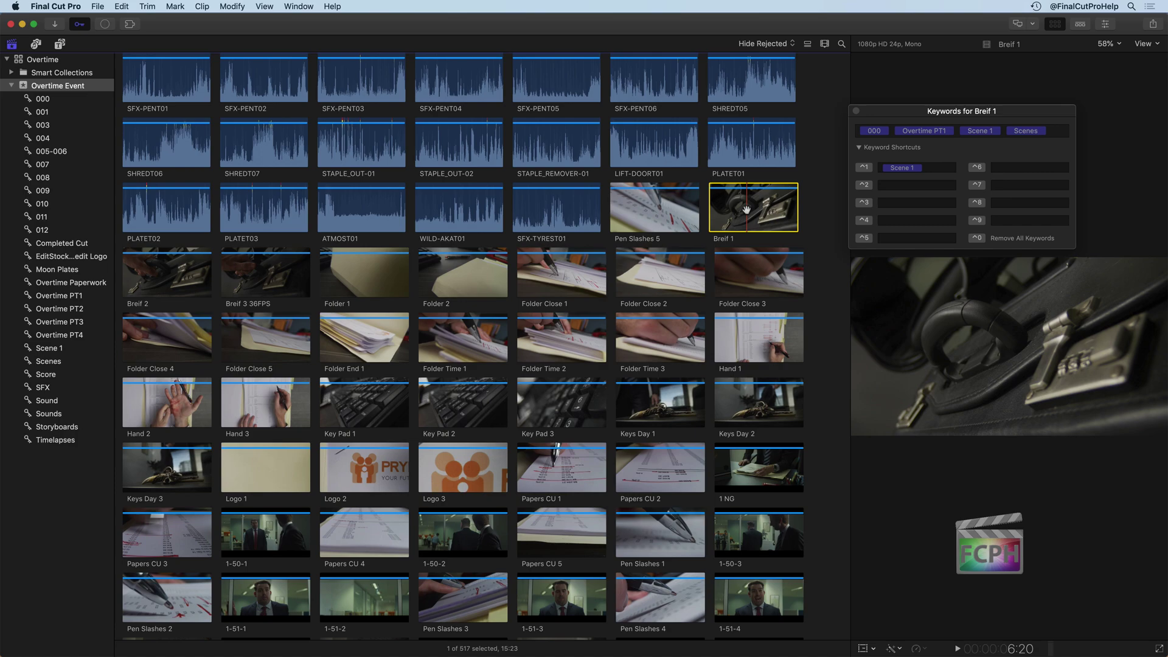
key(ctrl+0)
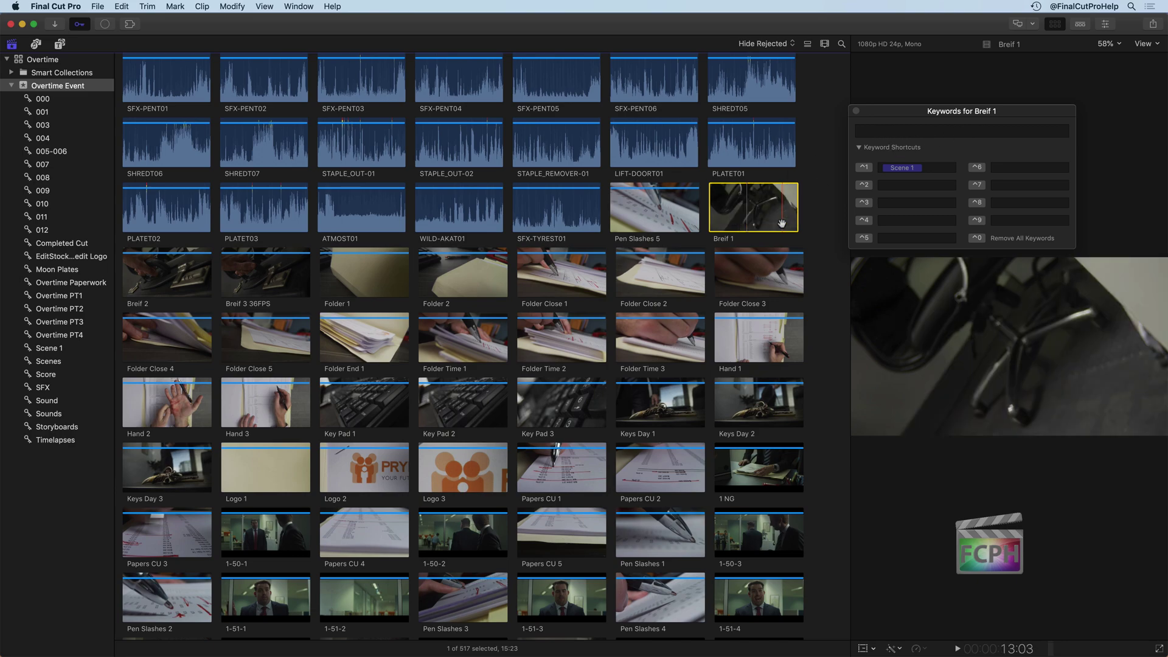
key(super+z)
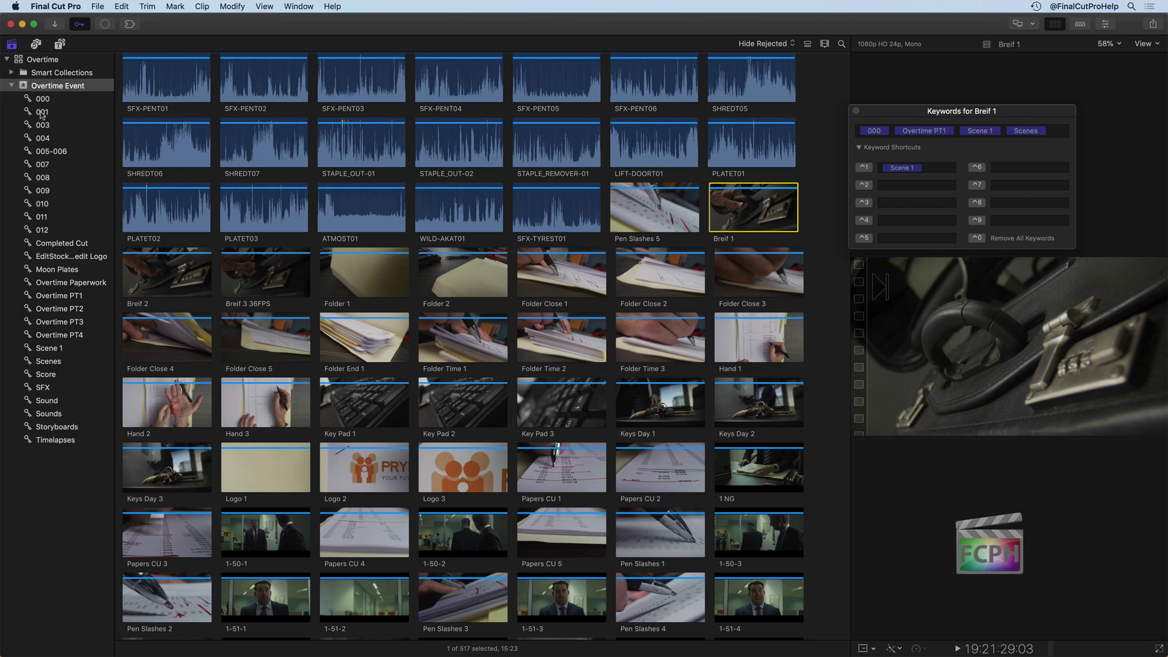
Browse the Scene 1 and Overtime PT1 collections, ending on the 003 collection's three clips.
click(58, 350)
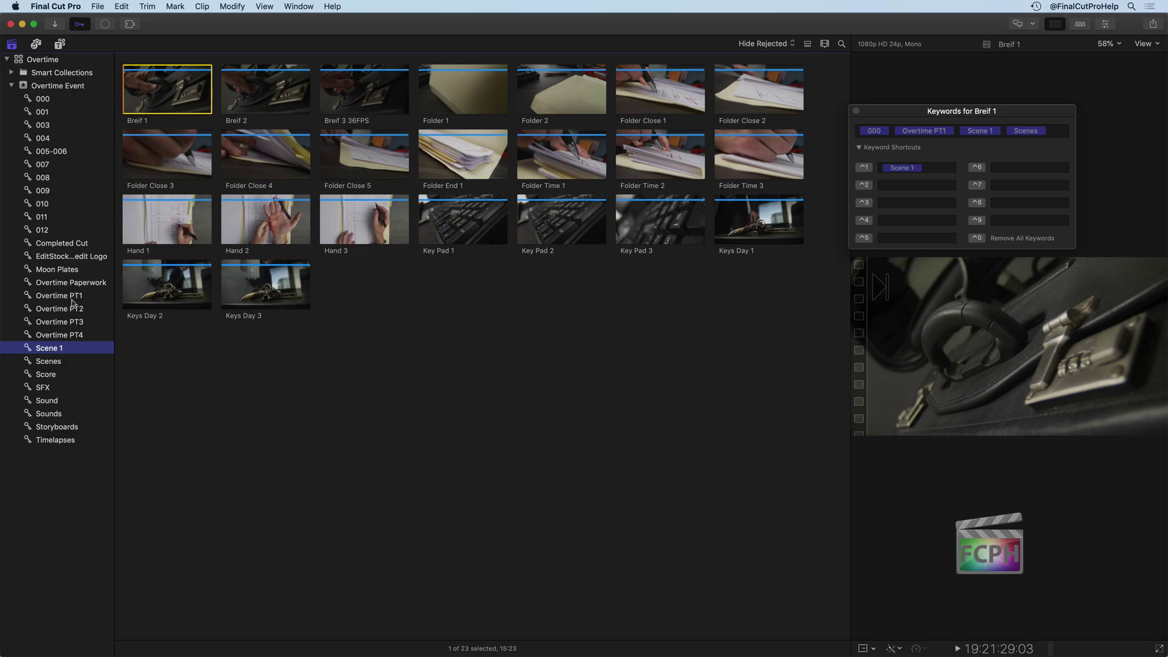
click(78, 297)
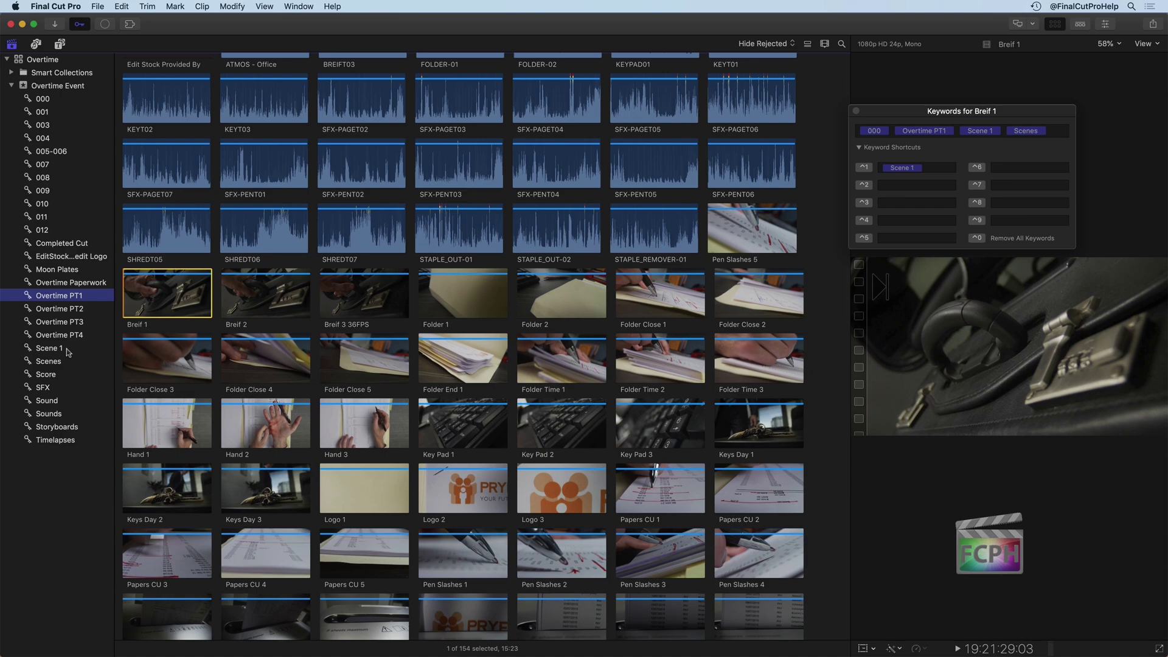
click(41, 126)
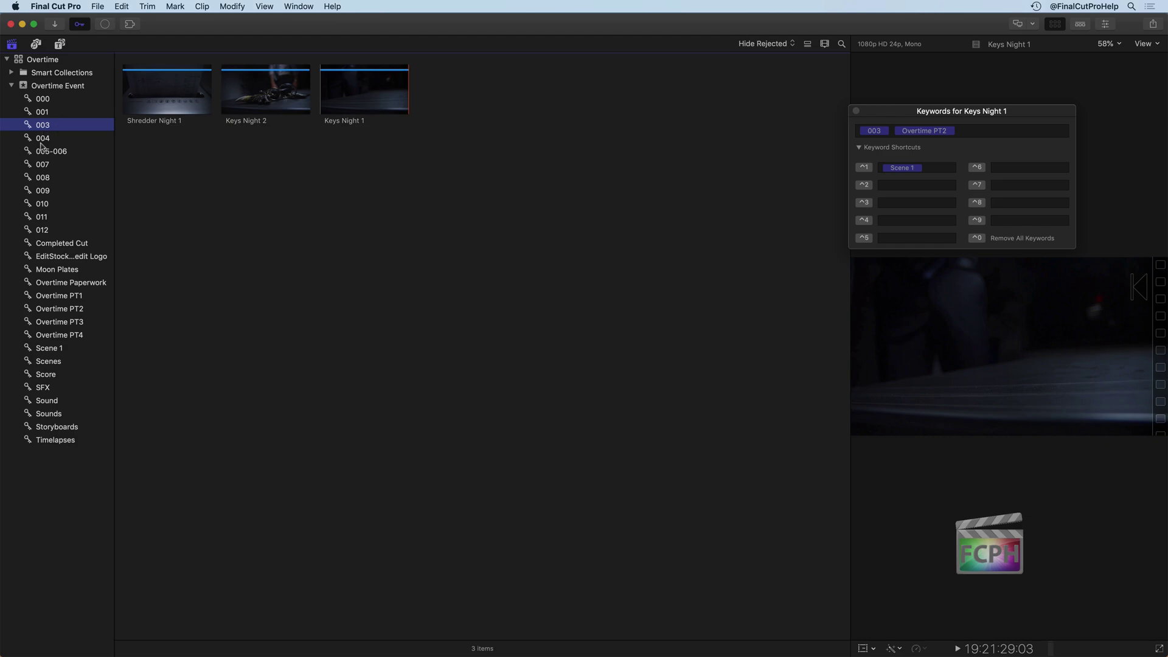
Combine collections 003, 004 and 007, preview clip 4-68-1, check 001, then show all of Overtime Event.
super+click(52, 140)
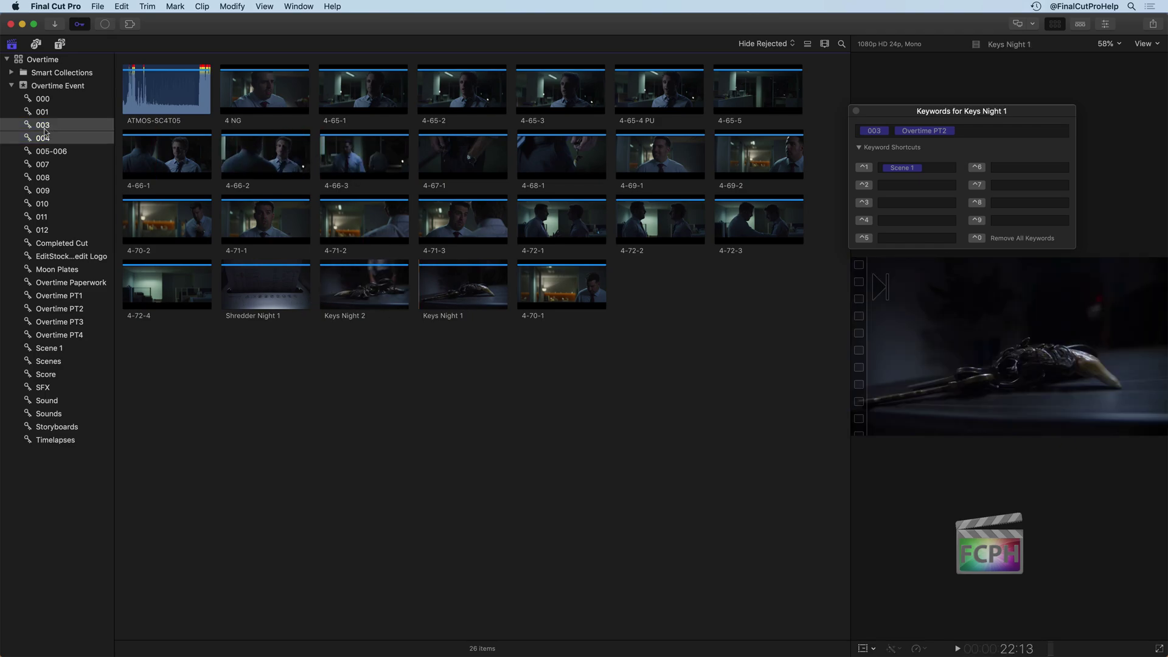
super+click(54, 165)
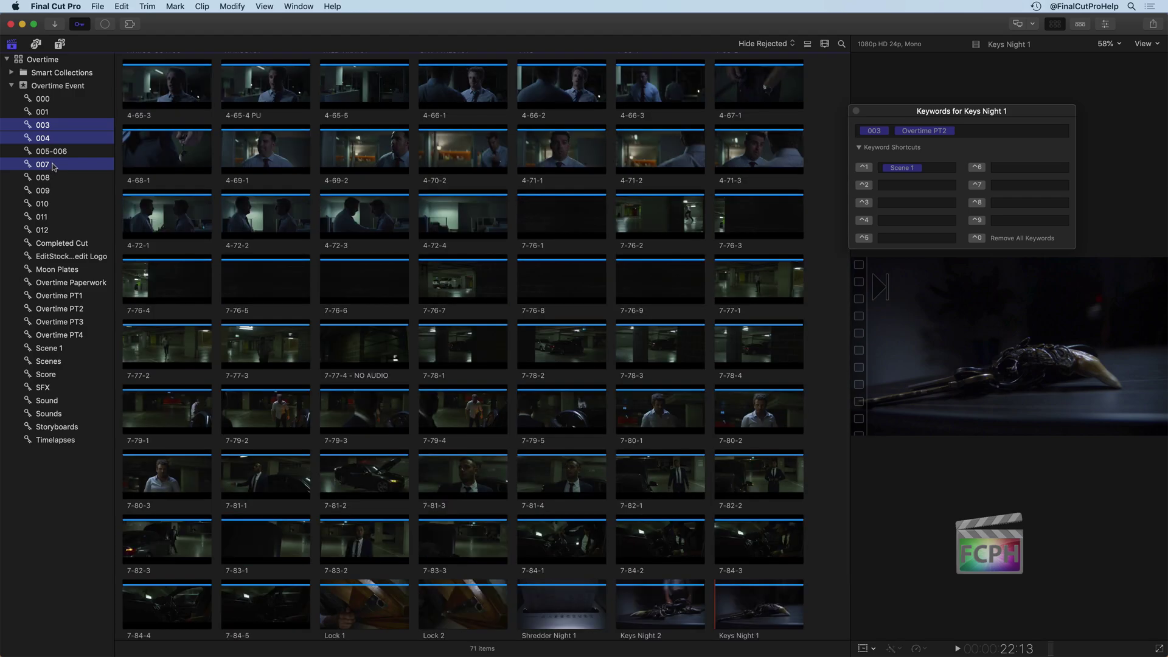
click(139, 129)
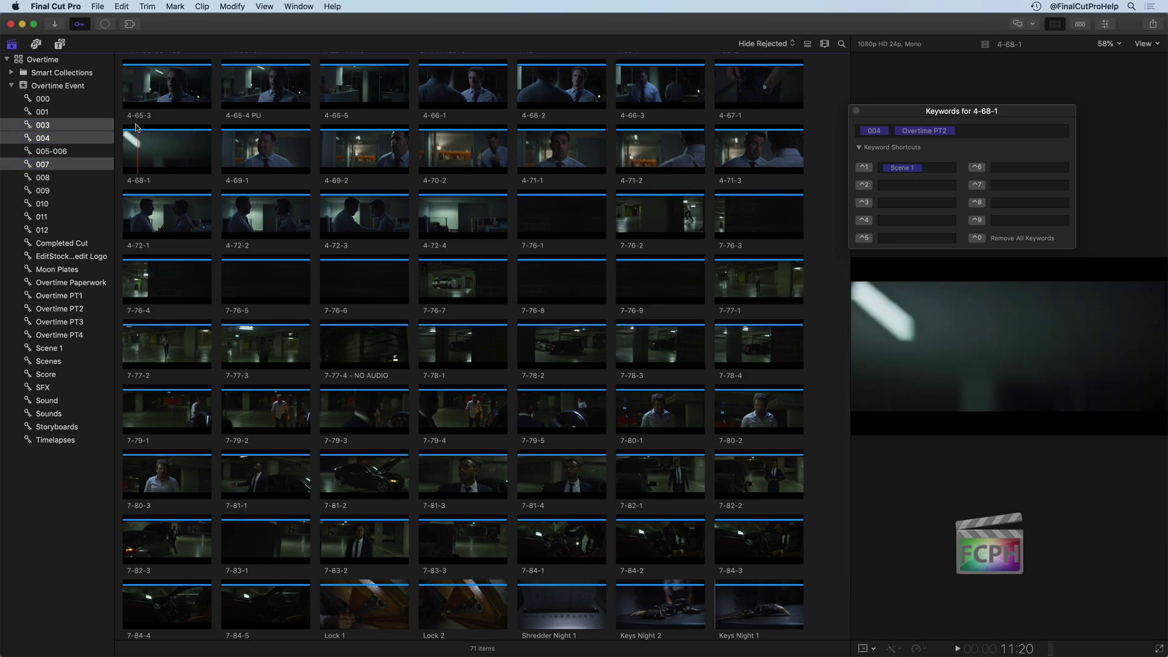
click(71, 112)
click(61, 85)
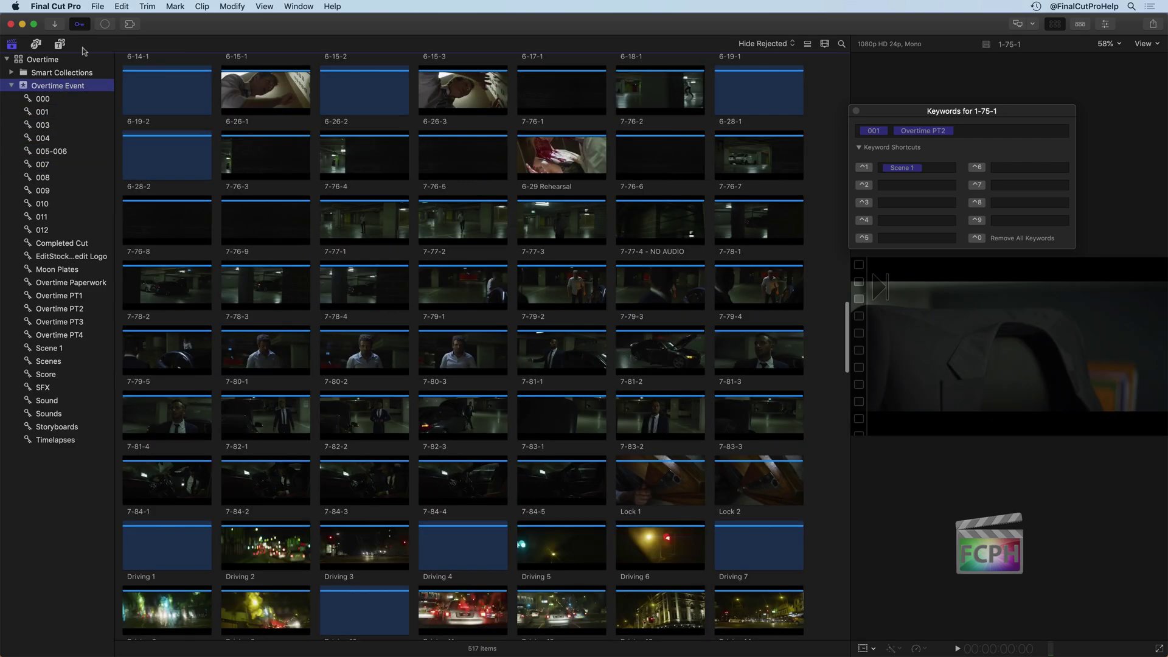
click(98, 7)
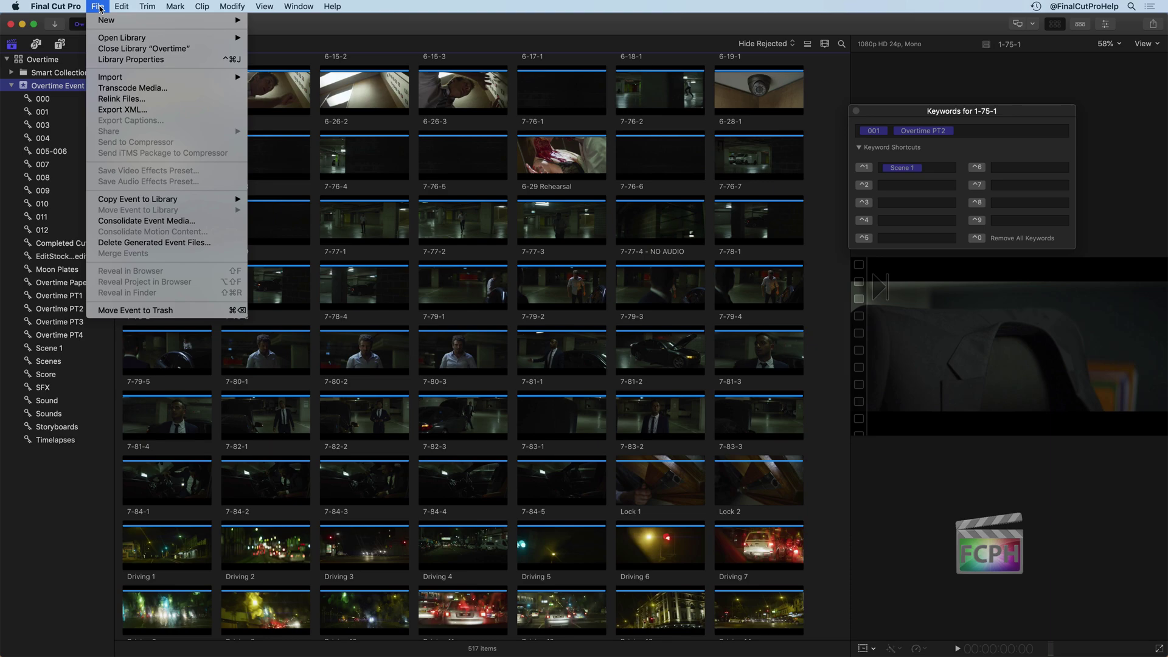
Create a new folder named 'Scenes' in the Overtime Event.
mouse_move(107, 20)
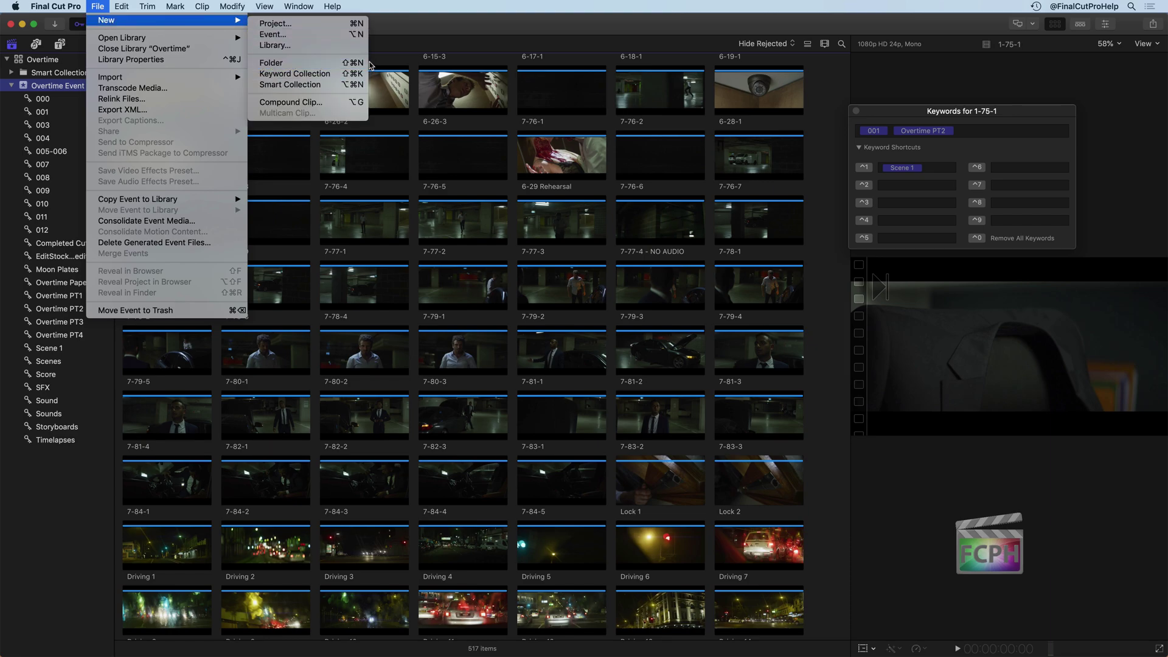
click(326, 63)
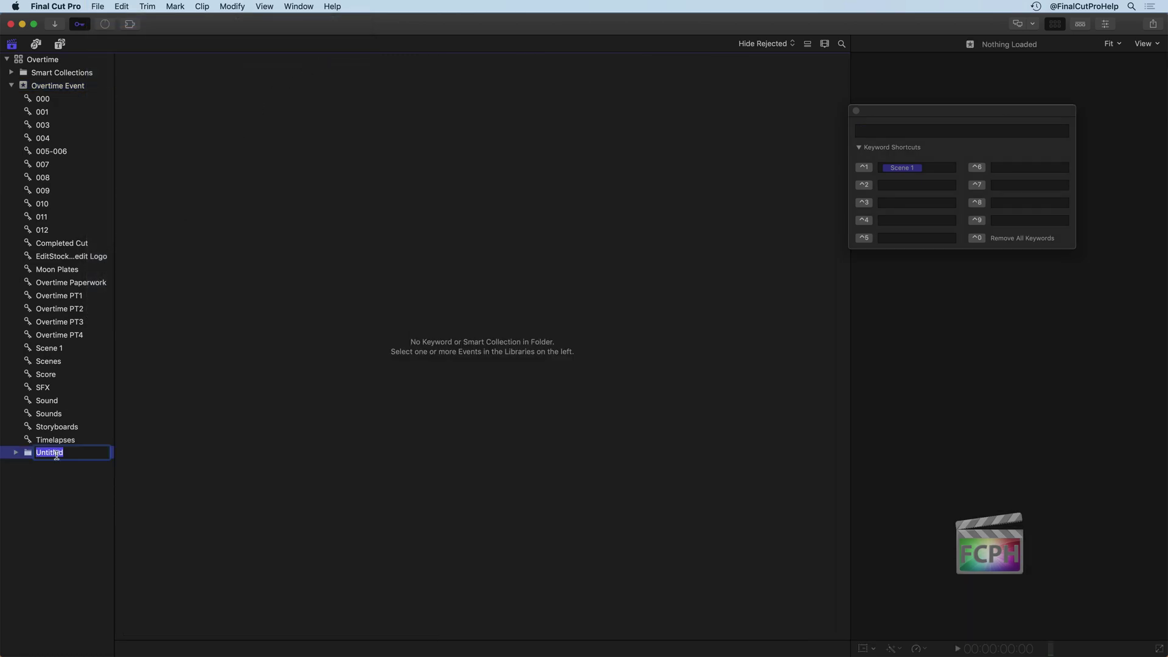
text(Scenes)
key(Return)
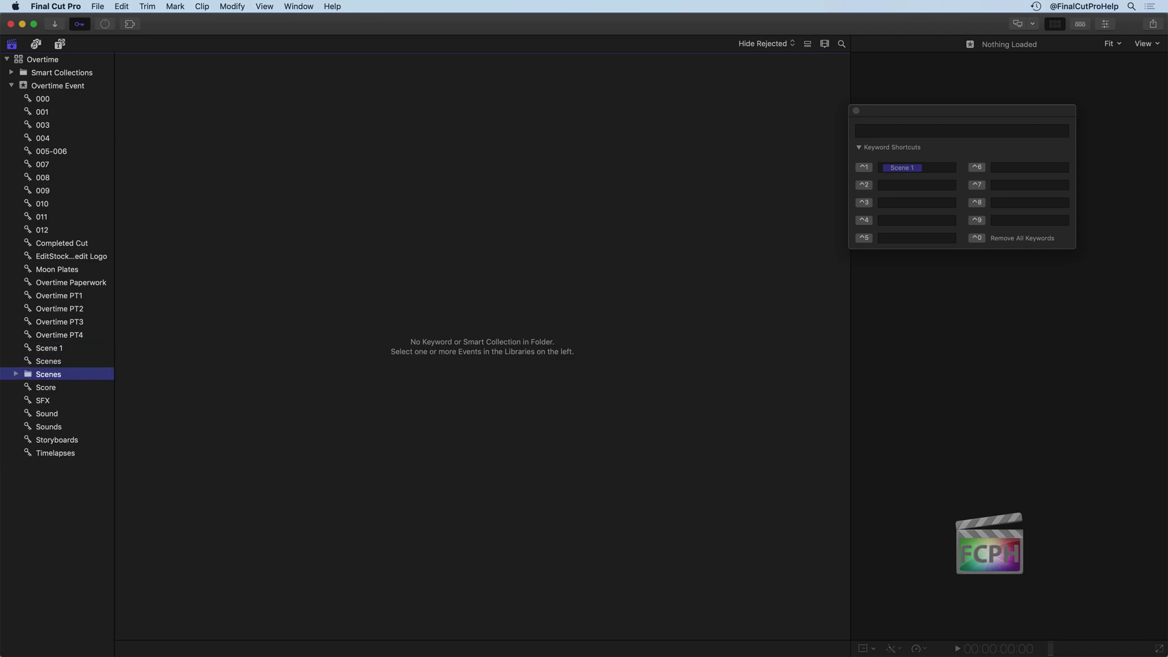
click(52, 101)
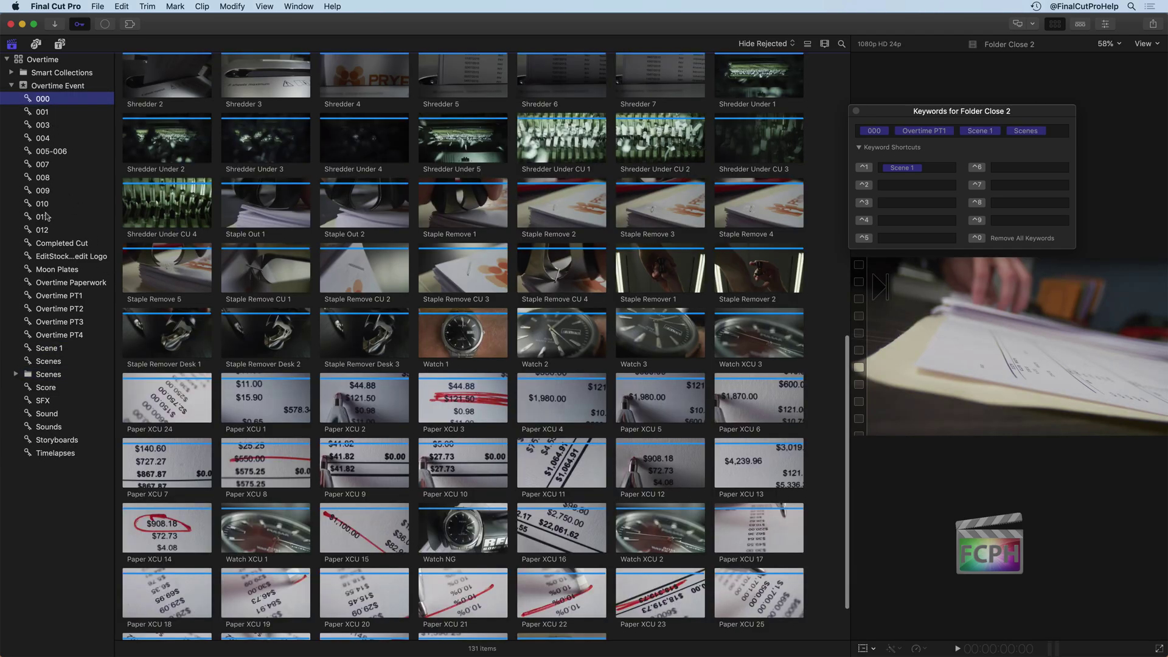
Move keyword collections 000 through 012 into the Scenes folder and leave it collapsed.
shift+click(42, 229)
drag(47, 107, 47, 372)
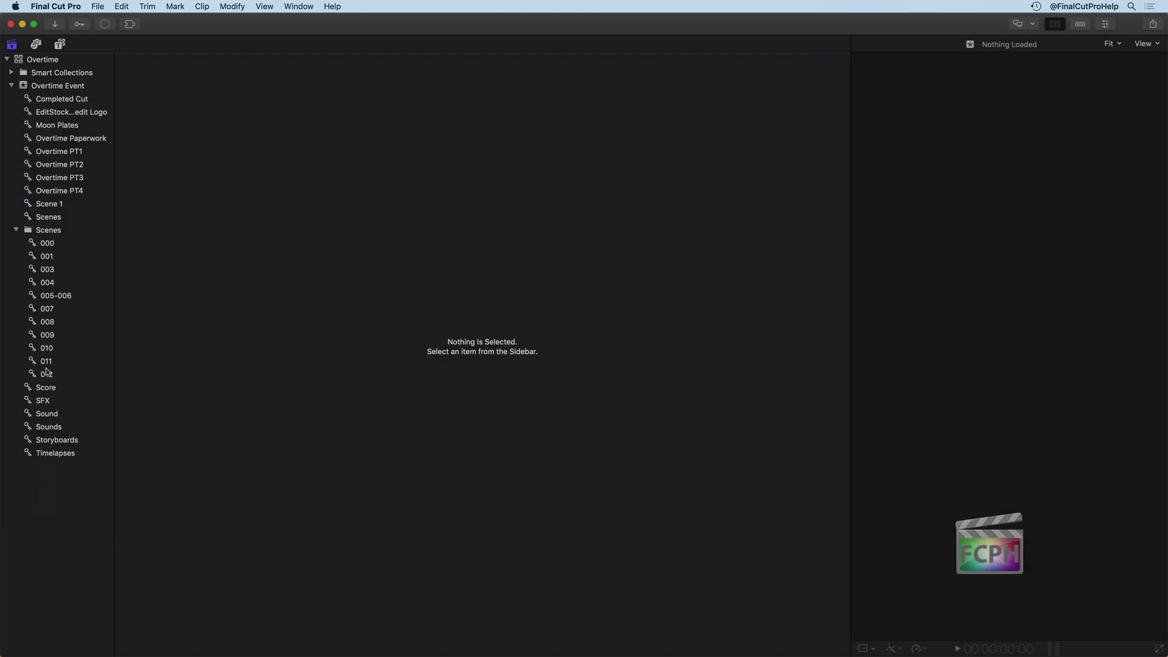
click(16, 231)
click(15, 231)
click(16, 231)
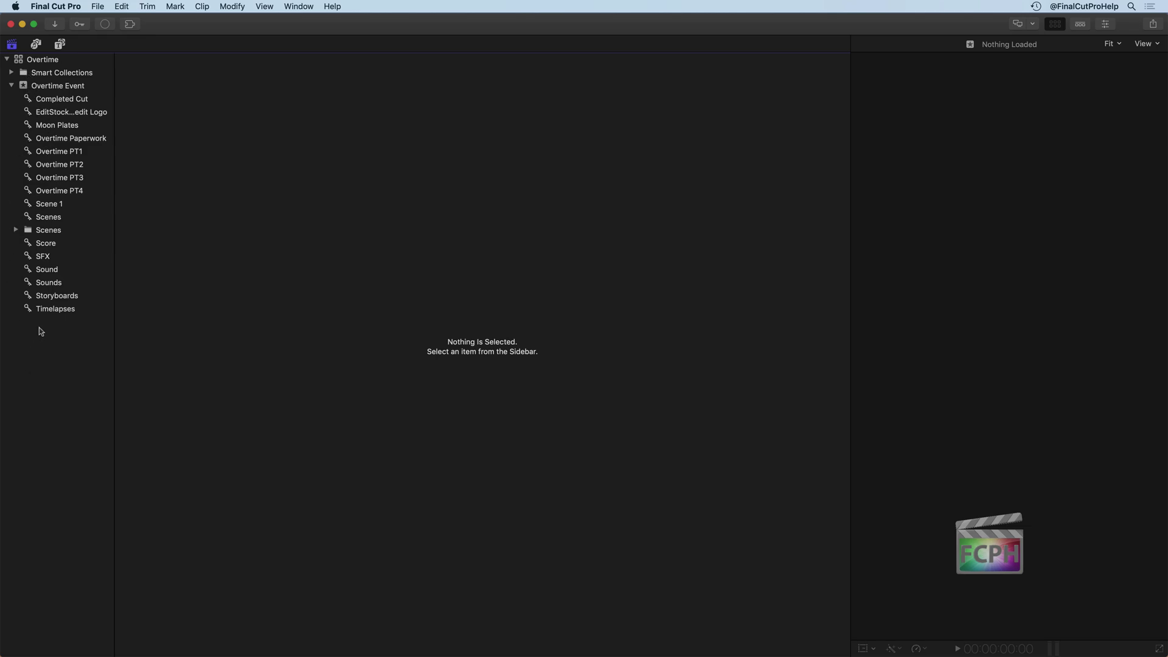
Create a new folder in Overtime Event named 'Unsorted Keywords'.
click(40, 85)
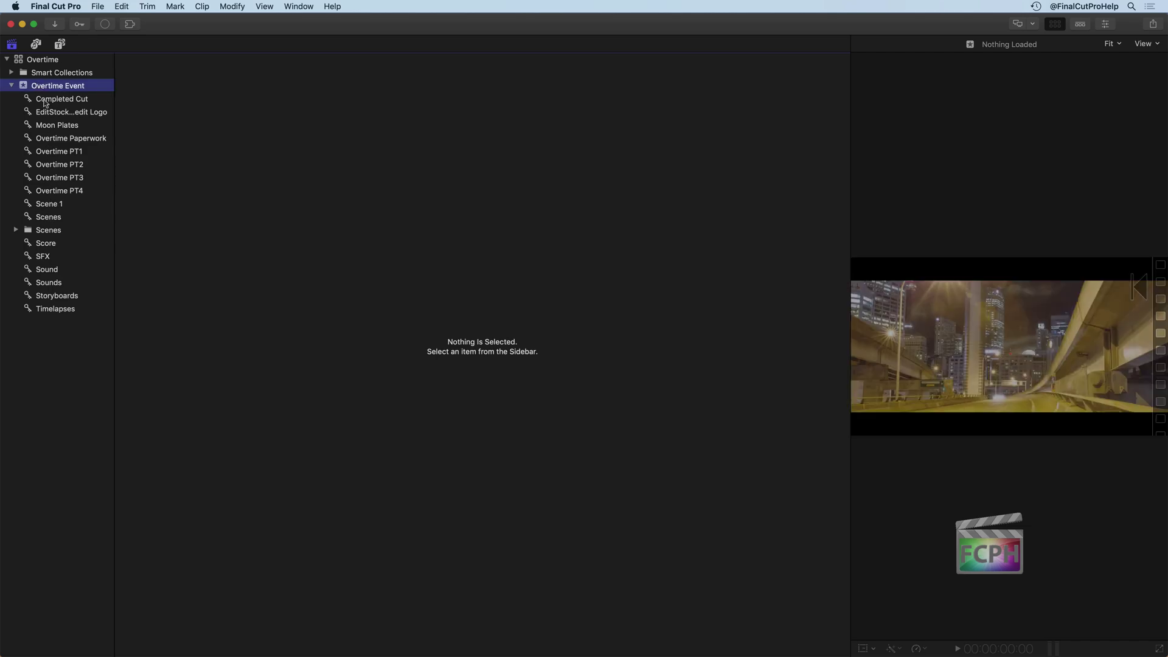
key(super+shift+n)
text(Unsorted )
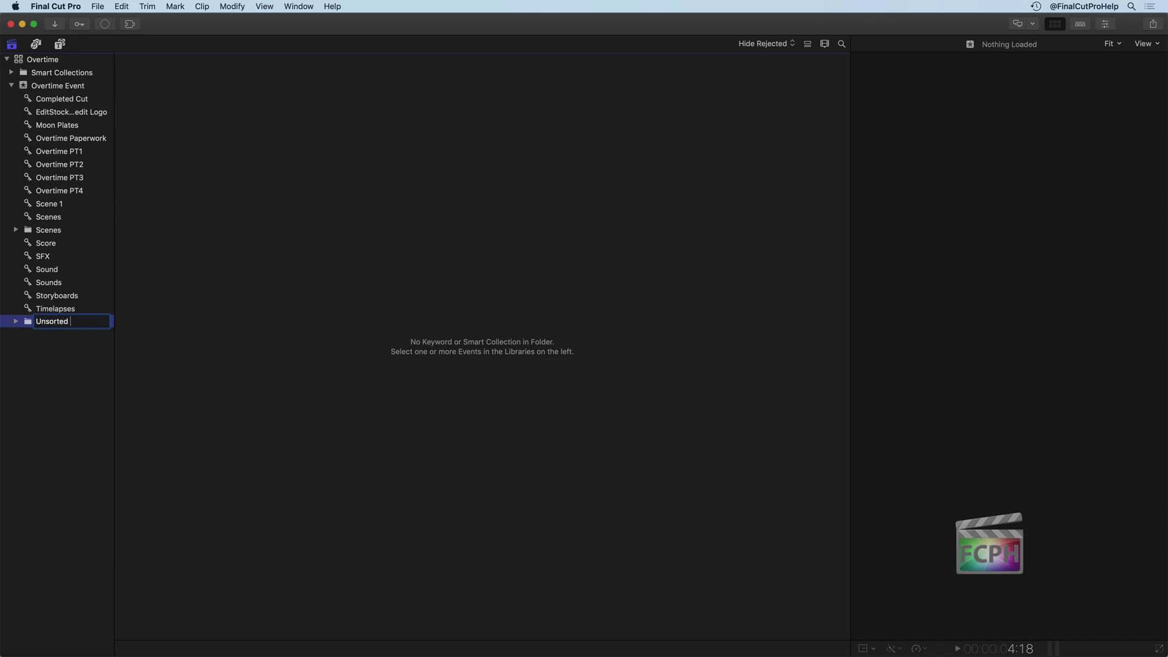
text(Keyword)
text(s)
key(Return)
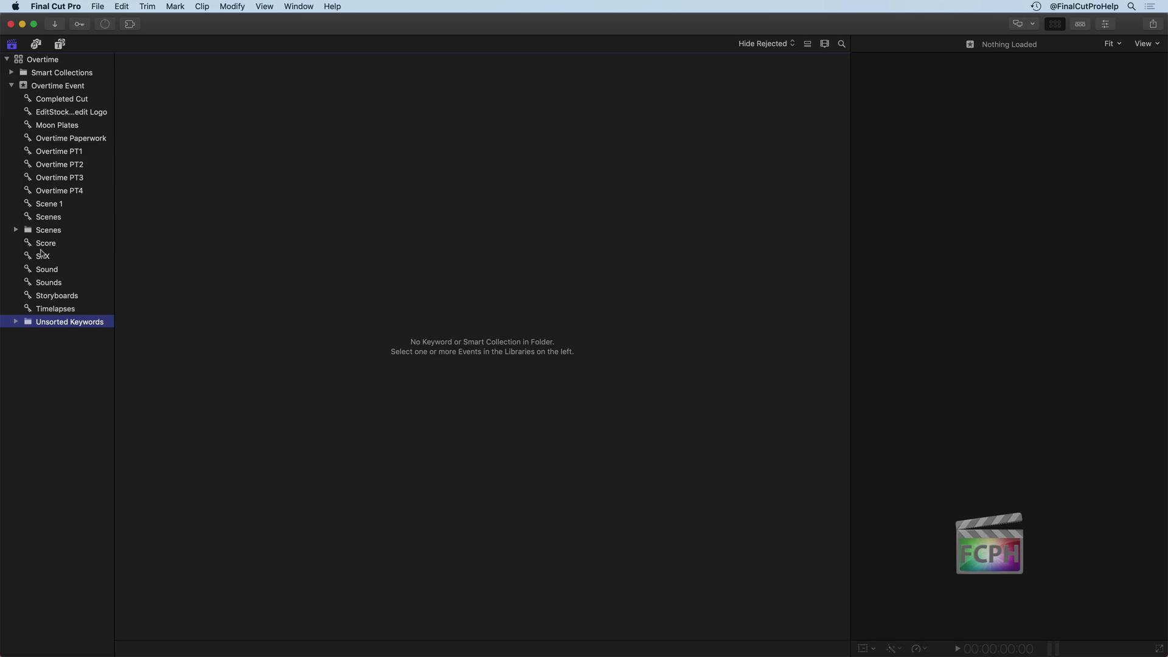
Move the Score through Timelapses collections into Unsorted Keywords.
click(46, 309)
shift+click(47, 245)
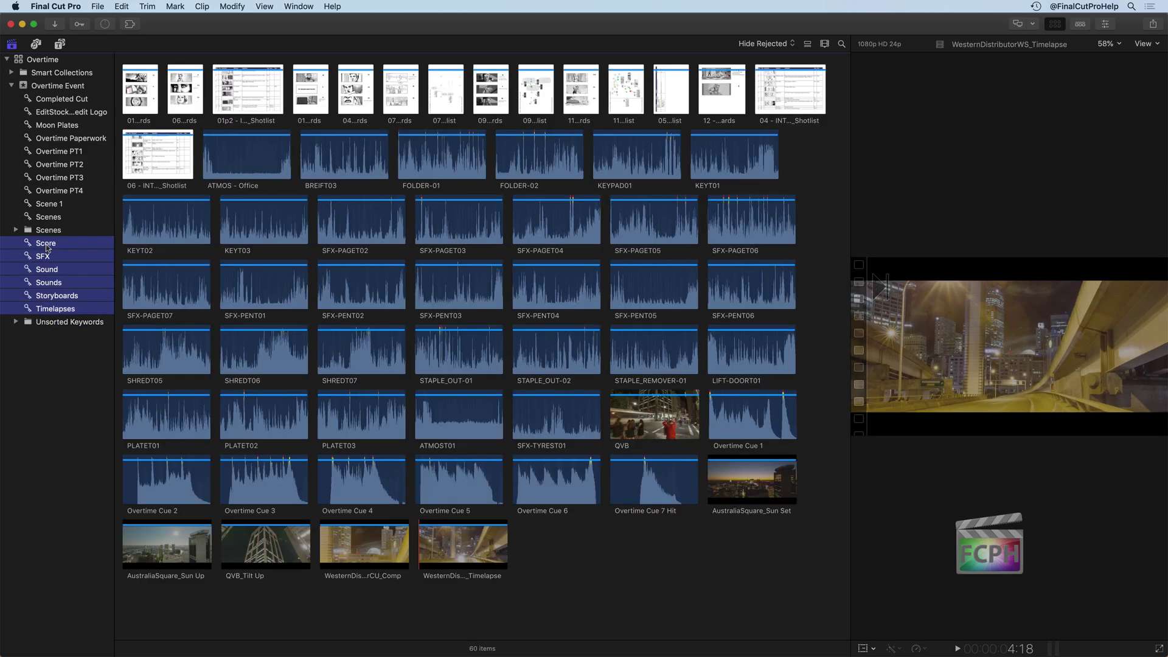
drag(47, 248, 61, 322)
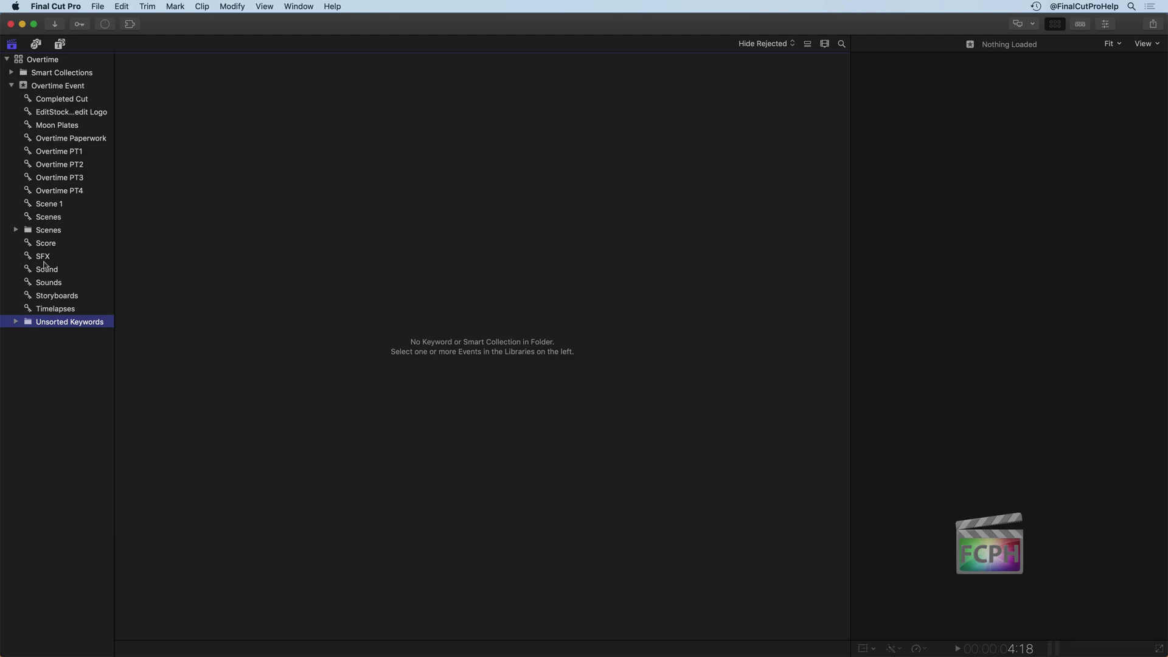
click(42, 247)
shift+click(48, 309)
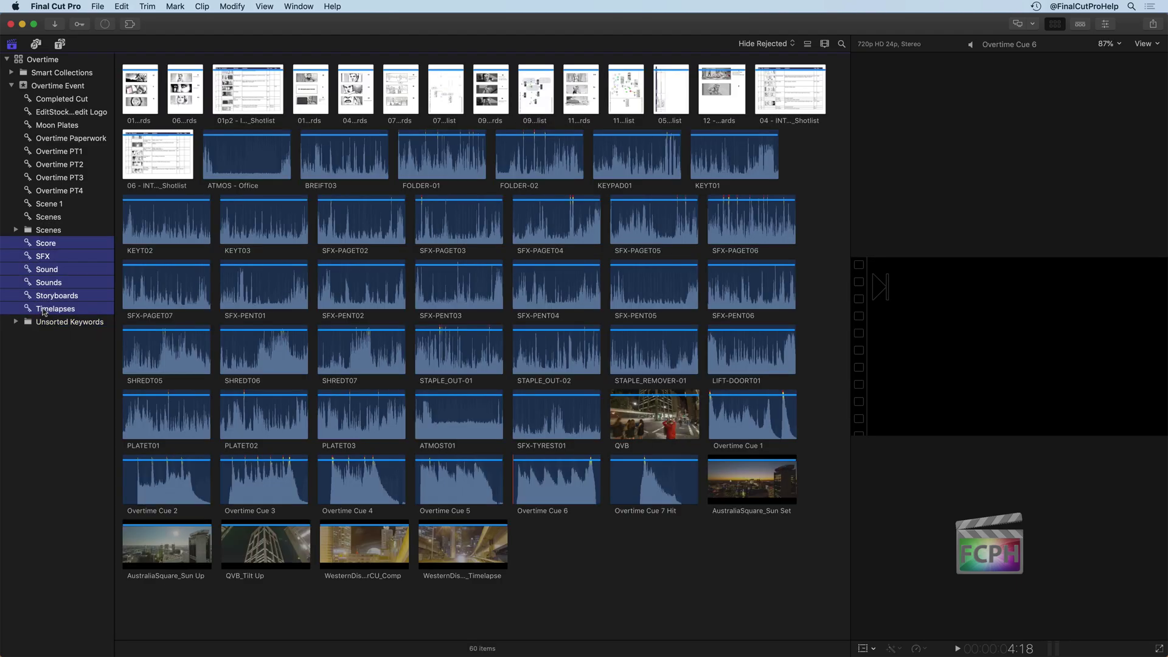
drag(49, 308, 61, 325)
Move the Completed Cut through Scenes collections into Unsorted Keywords.
click(39, 219)
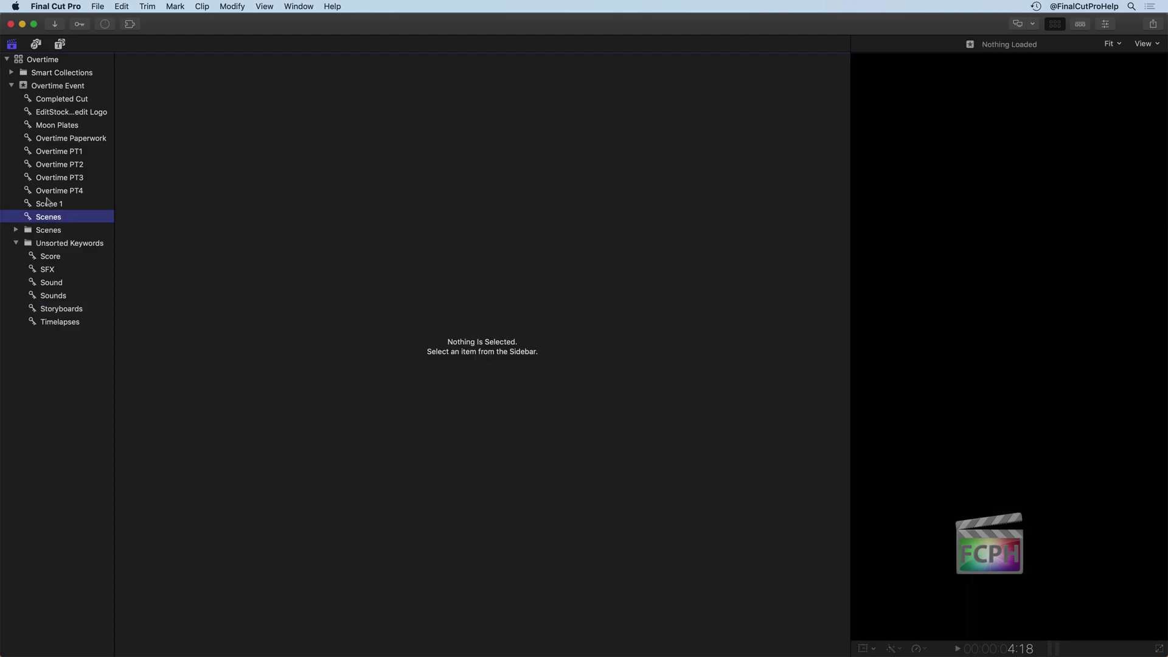
shift+click(51, 103)
drag(51, 107, 57, 243)
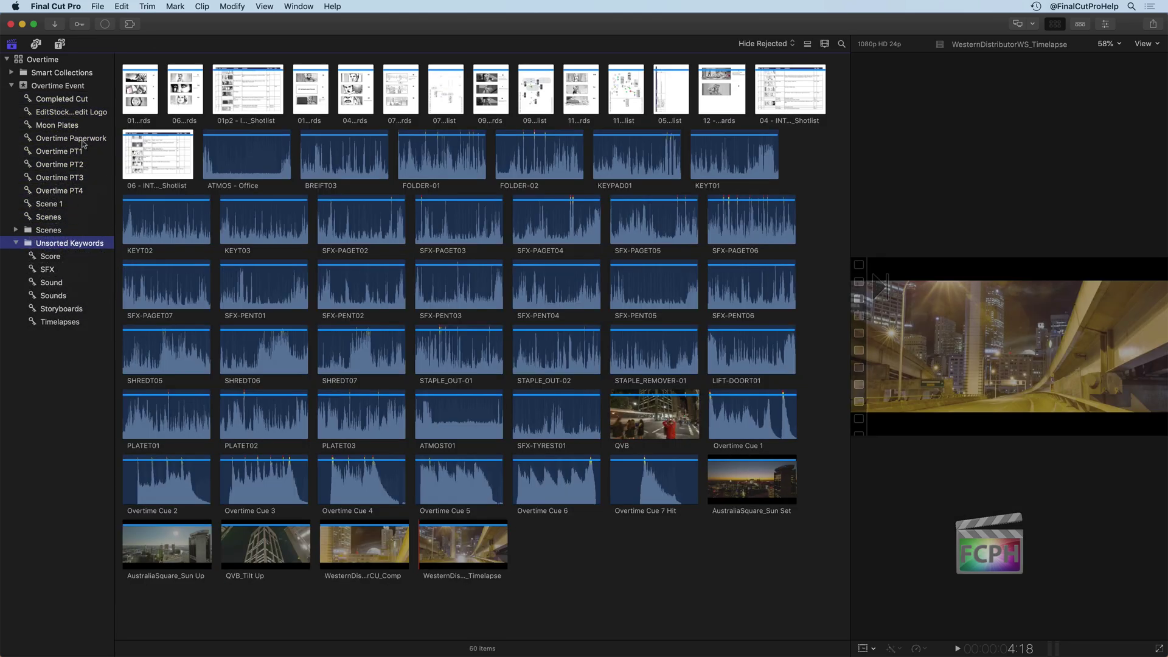
click(48, 217)
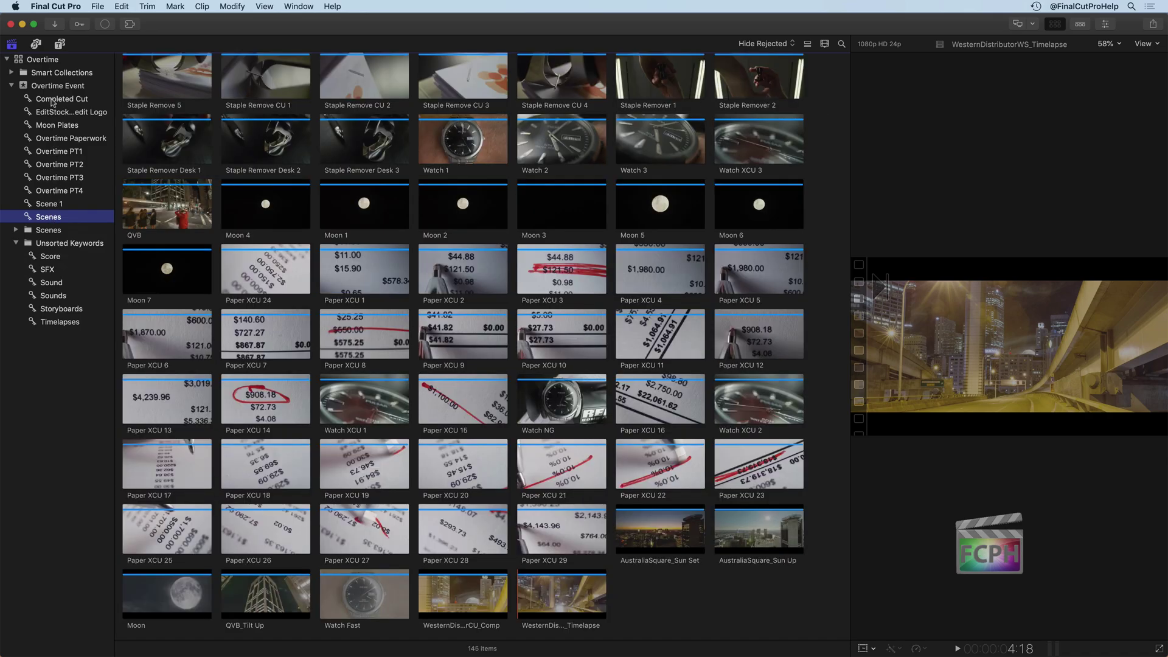
shift+click(52, 99)
drag(52, 99, 64, 231)
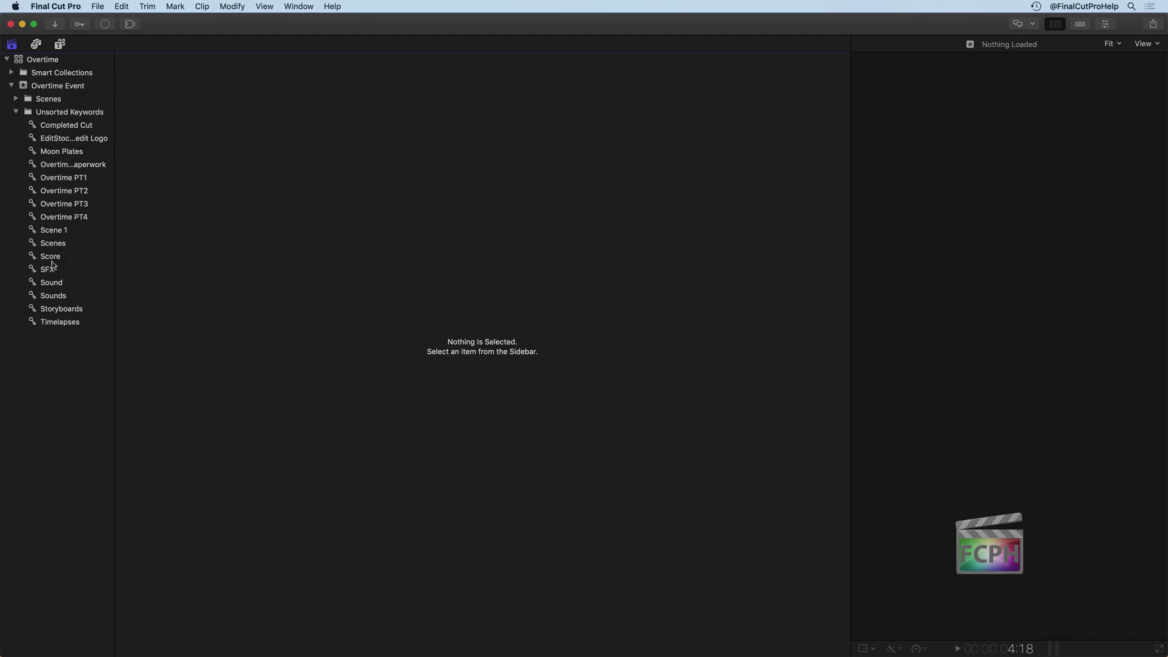
Move Score and SFX up under Overtime Event, then collapse Unsorted Keywords.
click(50, 261)
super+click(47, 269)
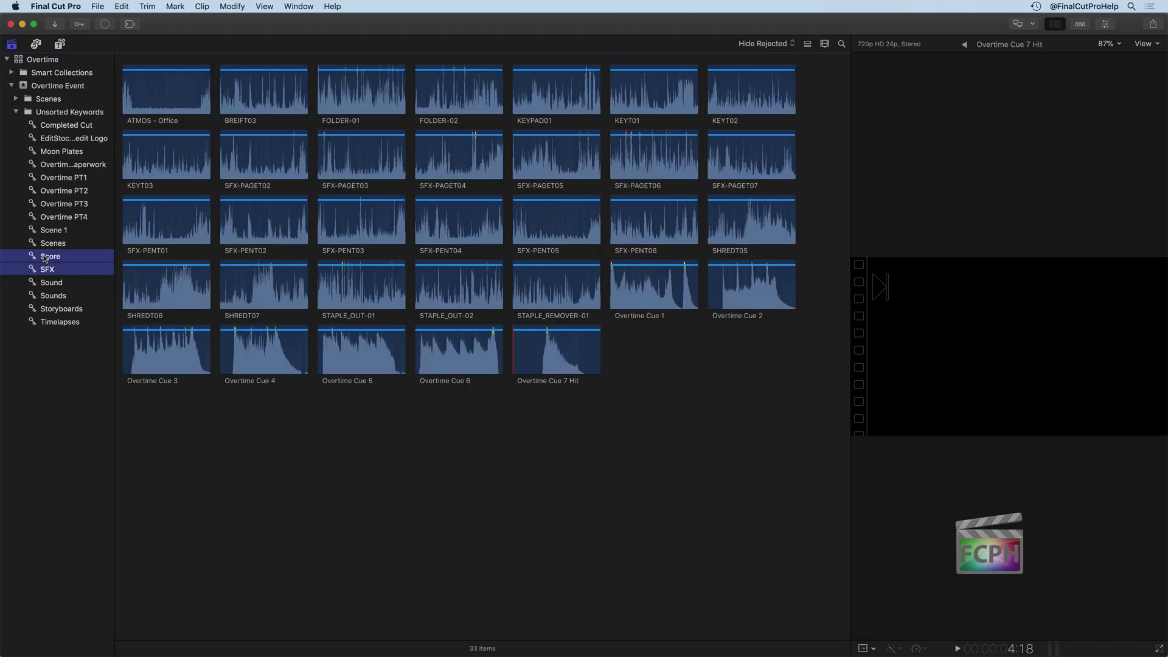
drag(45, 261, 61, 90)
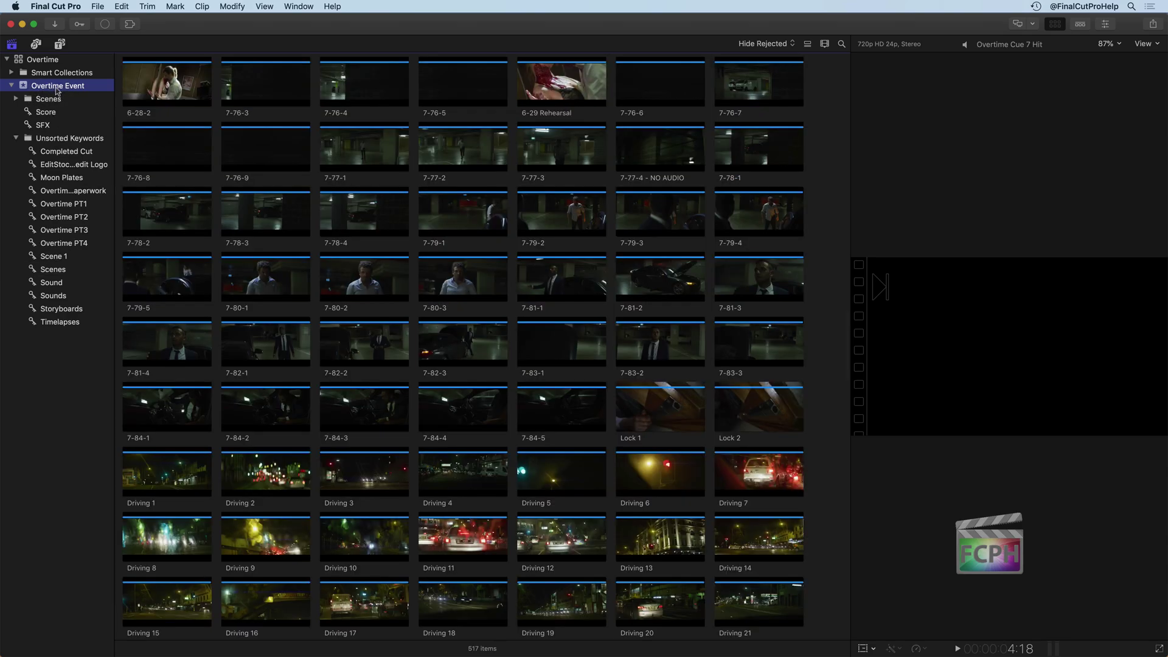
click(16, 140)
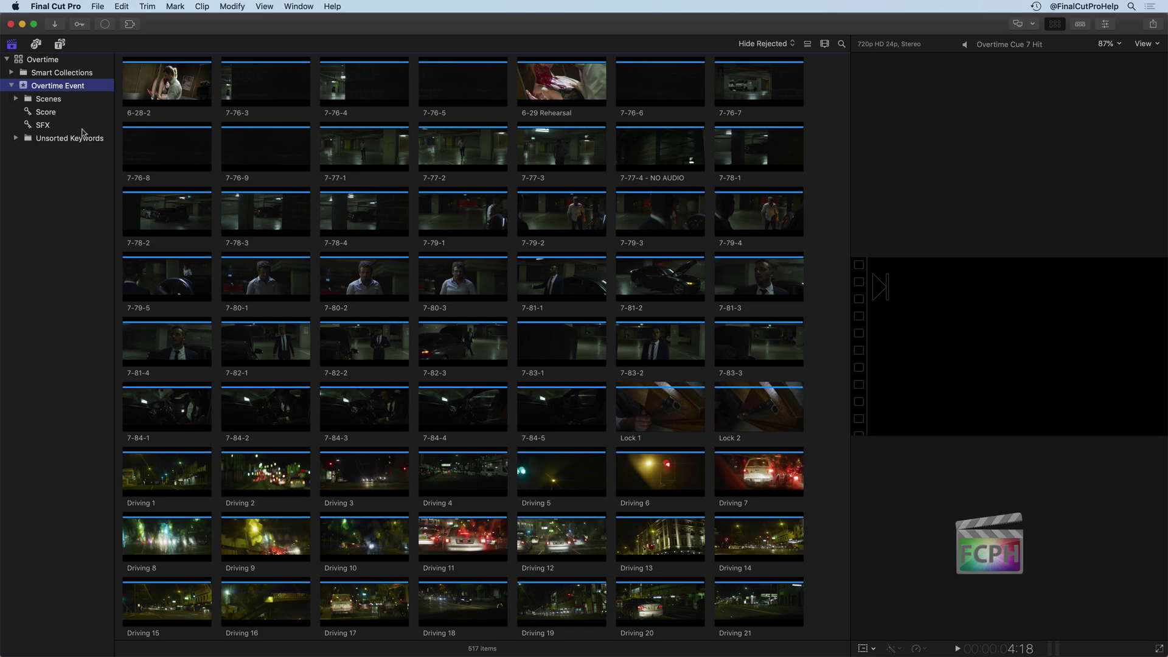
Collapse and re-expand Overtime Event and Scenes to check the new structure.
click(10, 87)
click(10, 86)
click(15, 99)
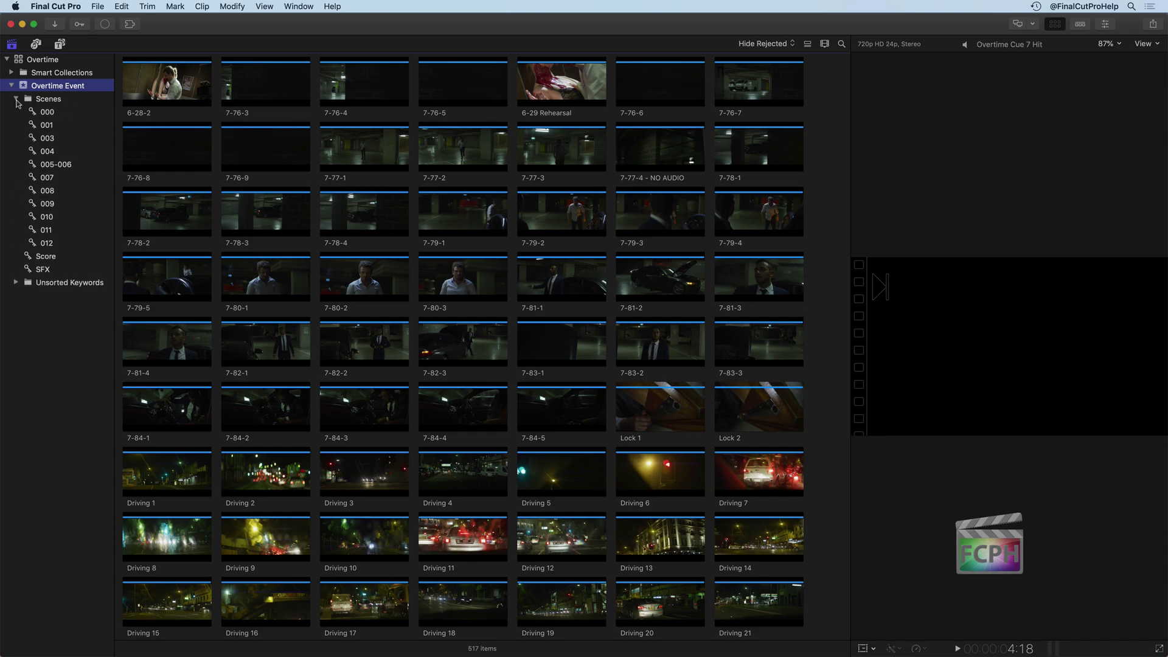
click(15, 99)
Preview Score, then show SFX's 26 clips and glance inside Unsorted Keywords.
click(54, 115)
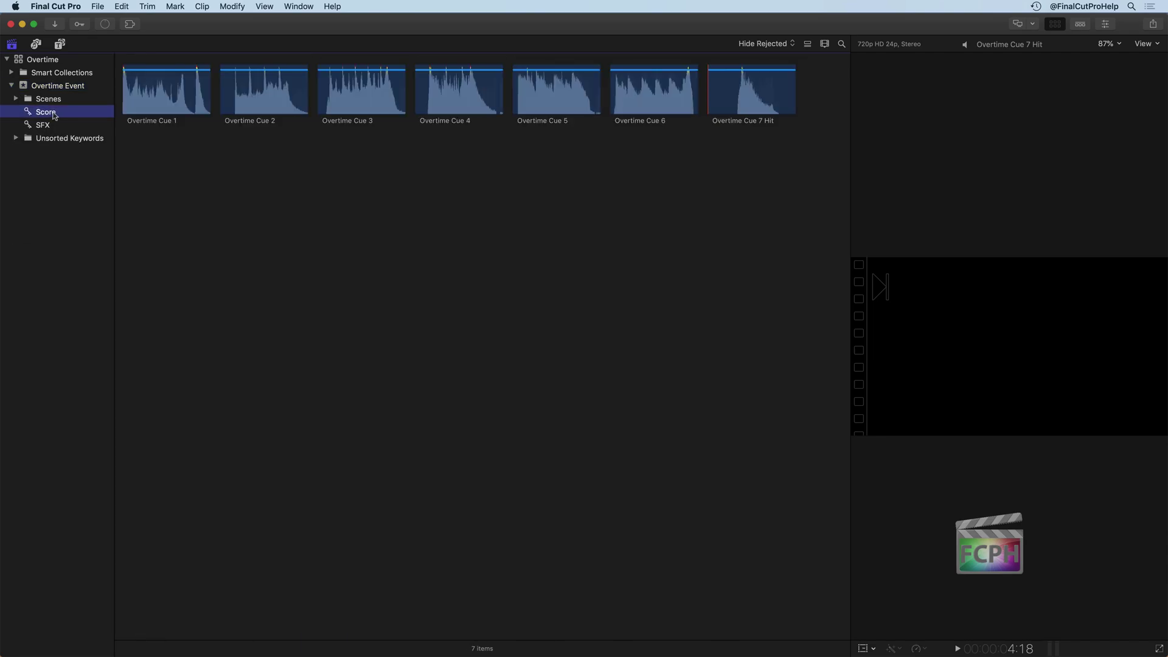
click(47, 127)
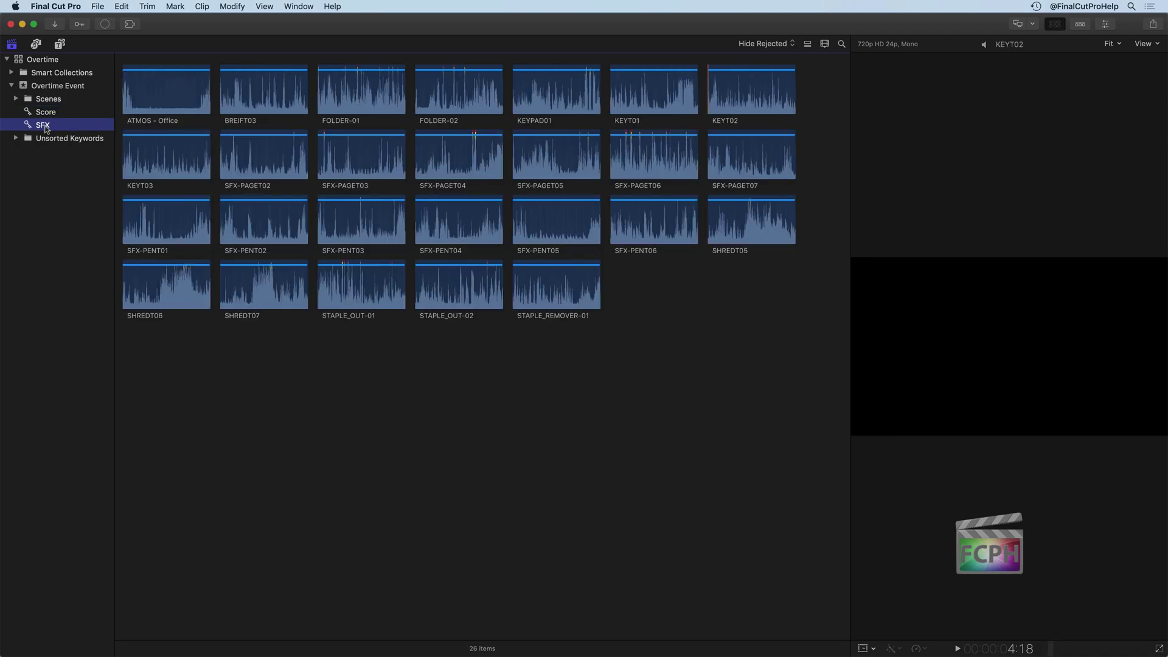
click(16, 139)
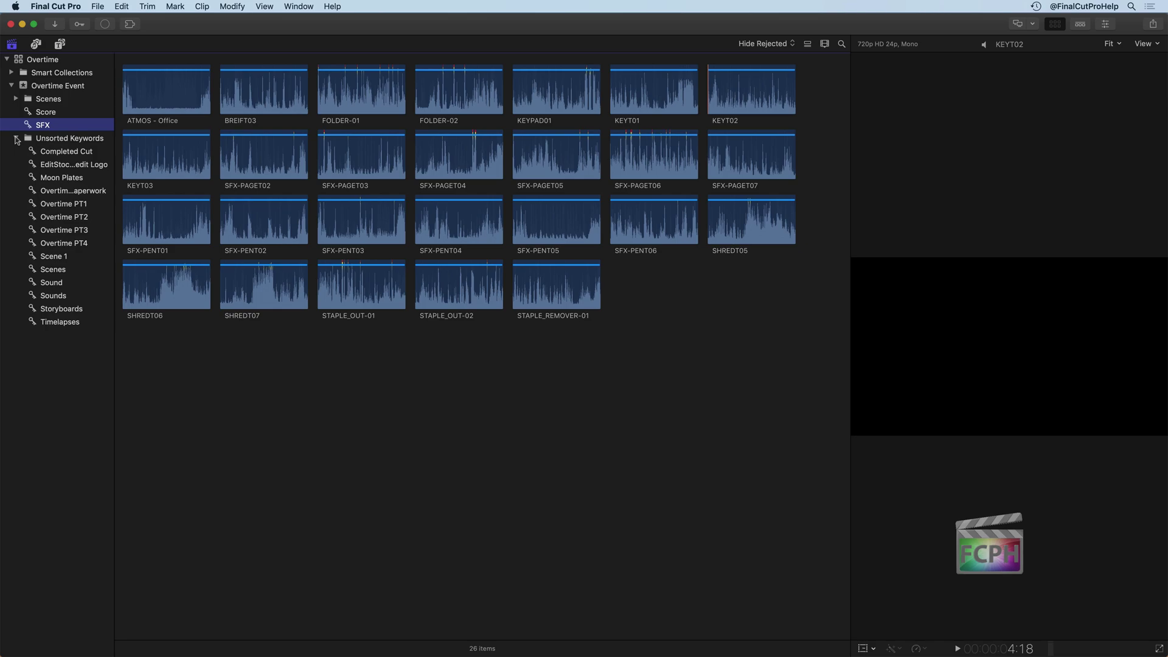
click(16, 139)
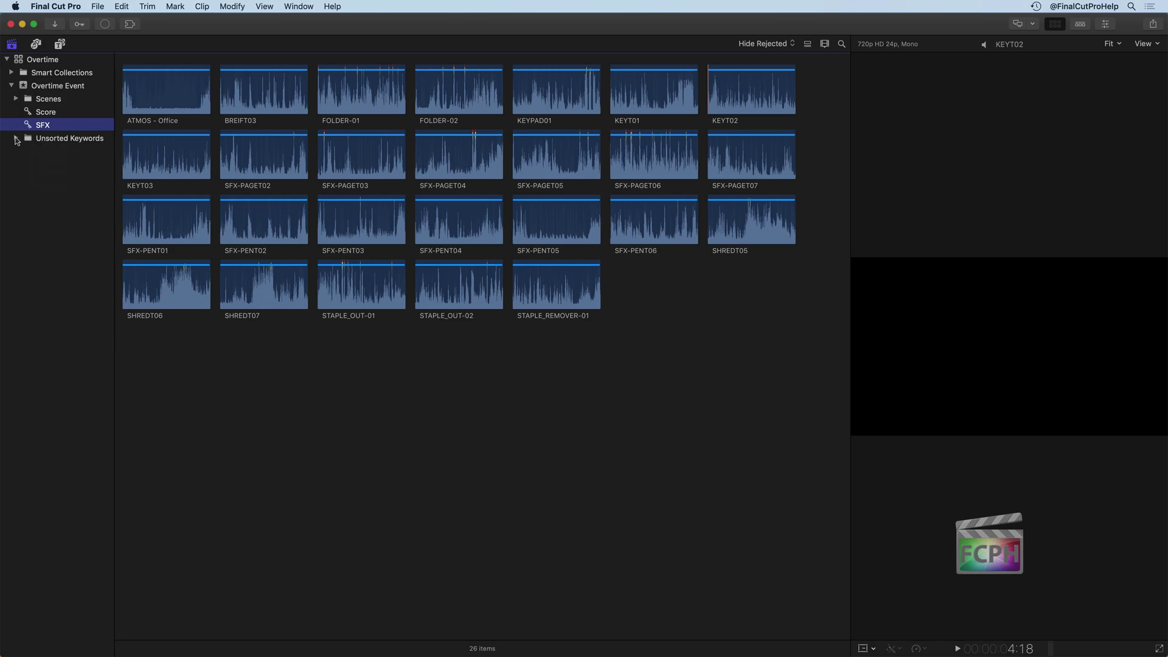
Undo a rename of keyword 000, then show the Scenes folder's 475 clips and collapse it.
click(16, 100)
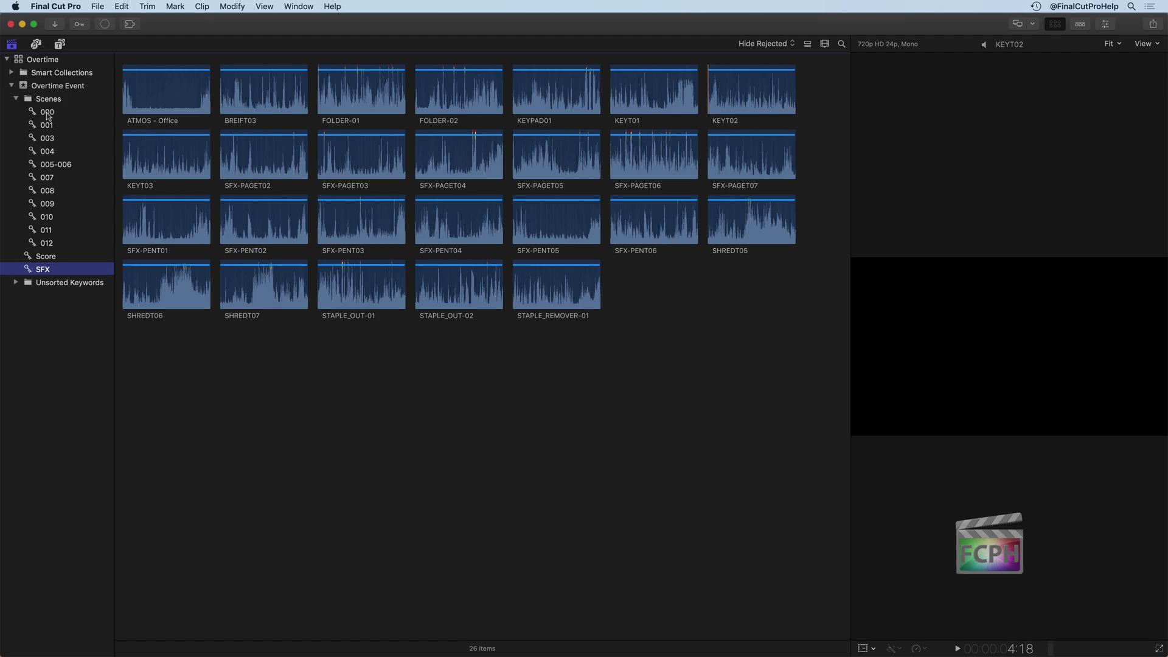
click(48, 113)
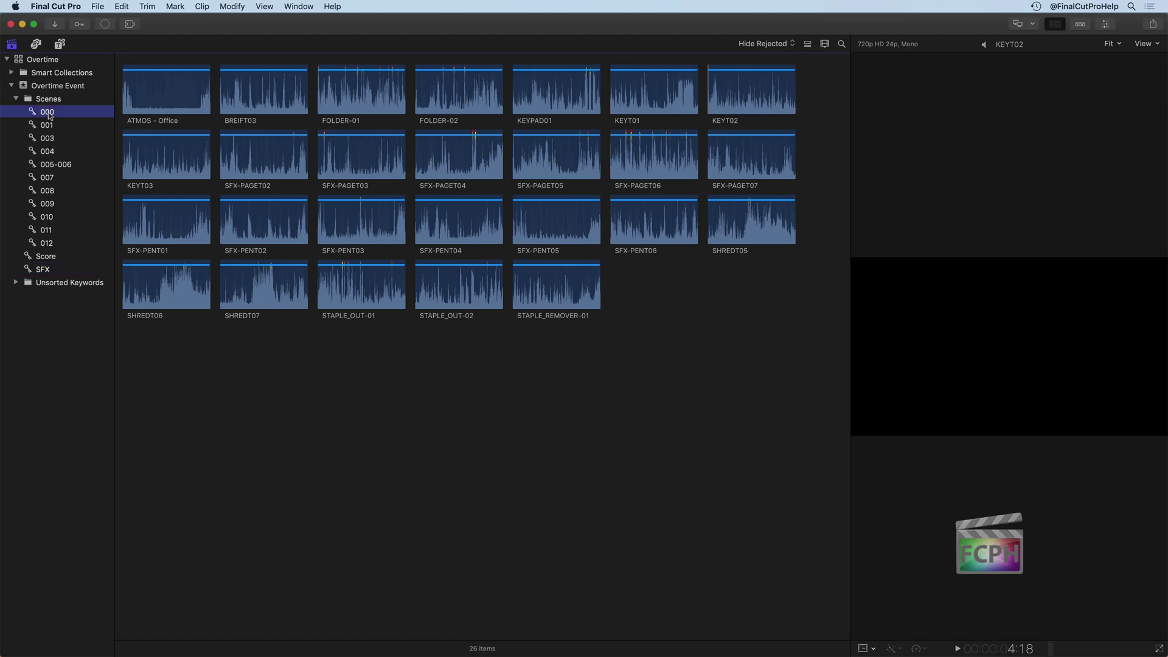
click(49, 113)
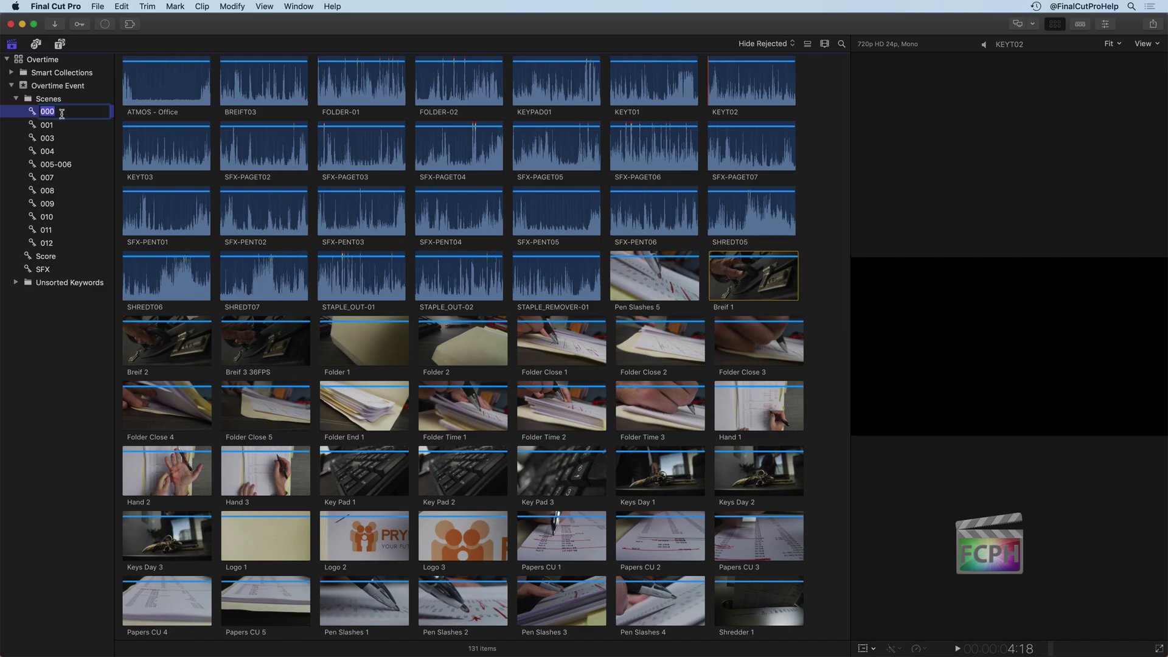
text(Scen)
text(1)
key(super+z)
click(25, 101)
click(16, 98)
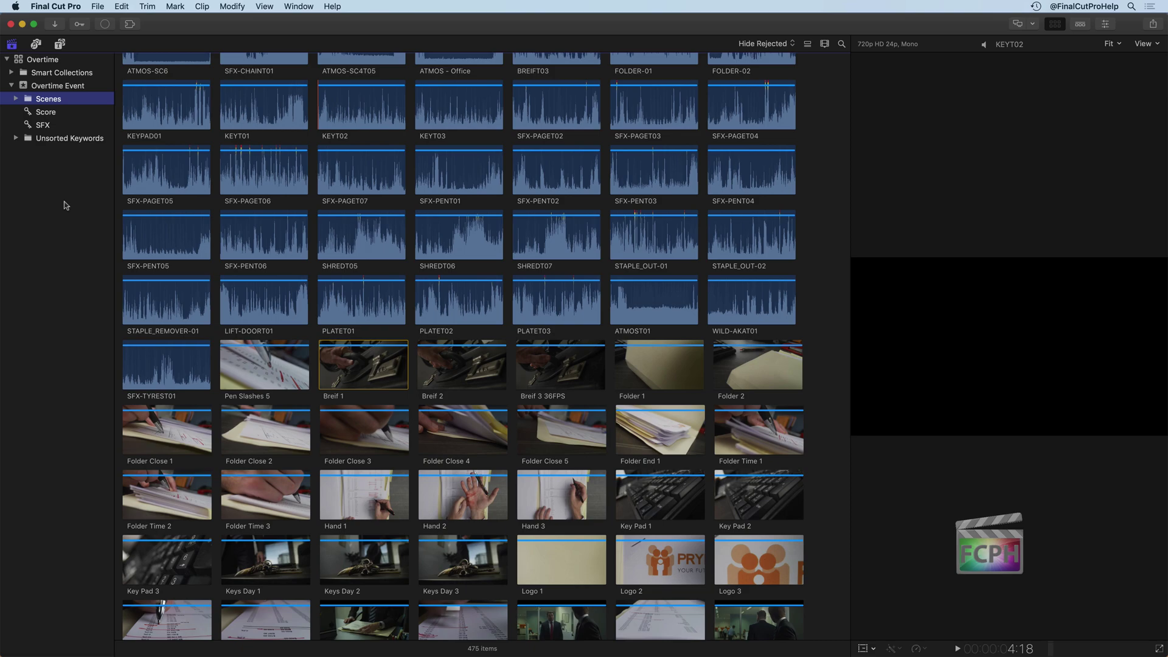
Select Overtime PT1 through PT4 in Unsorted Keywords and delete those four collections.
click(15, 139)
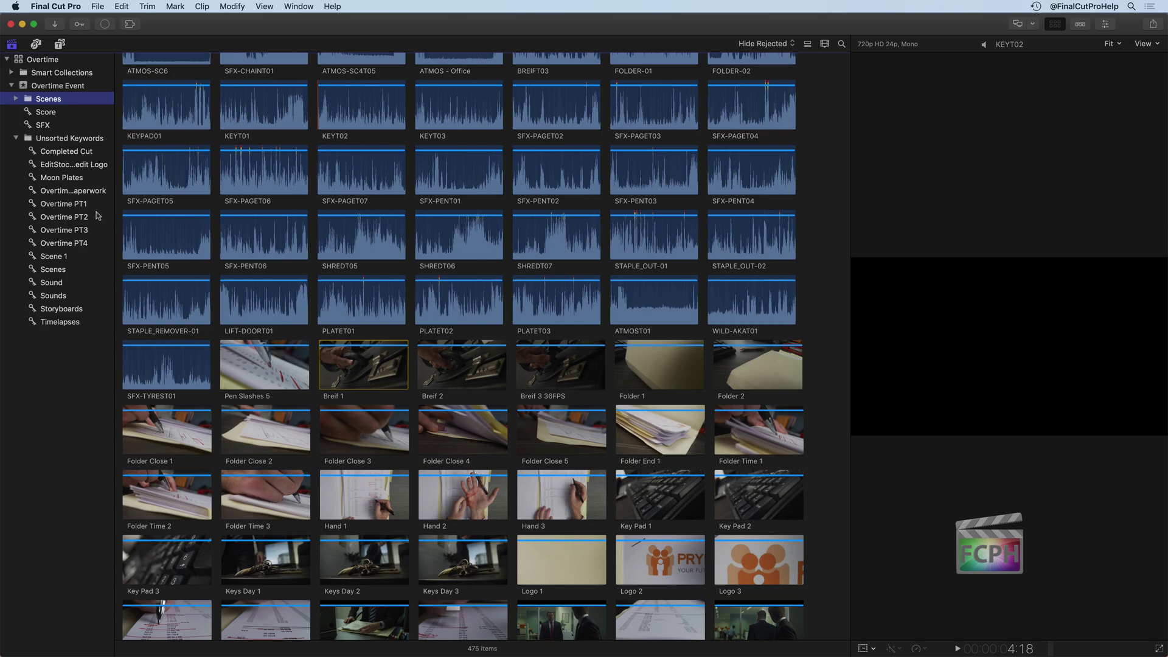
click(54, 204)
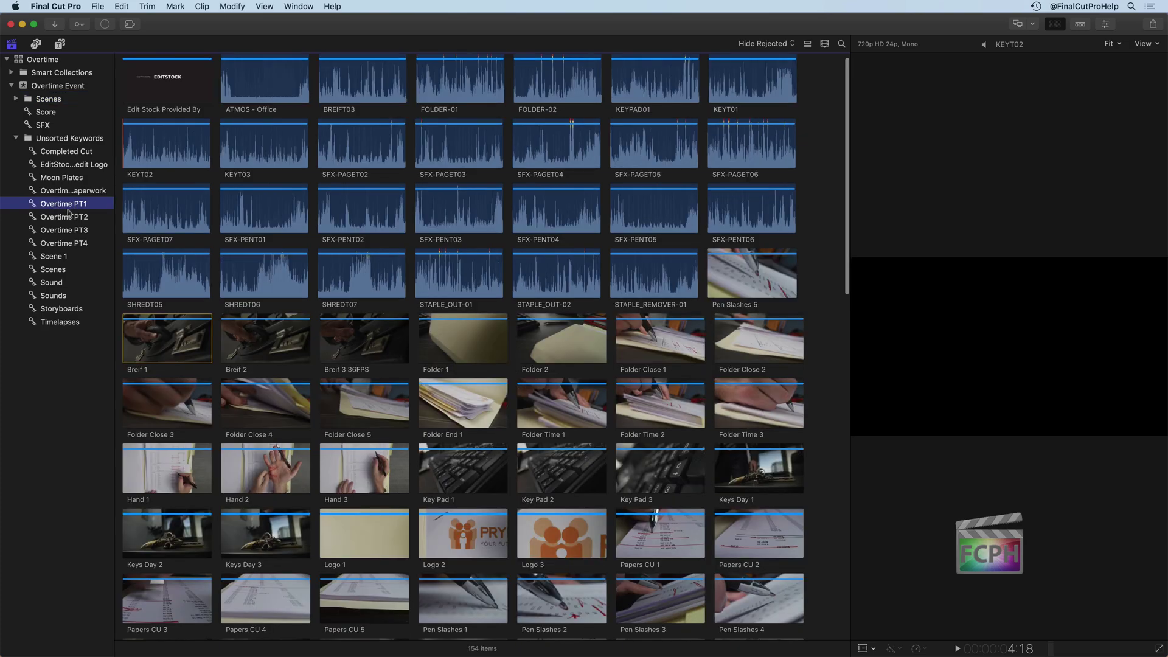
shift+click(70, 244)
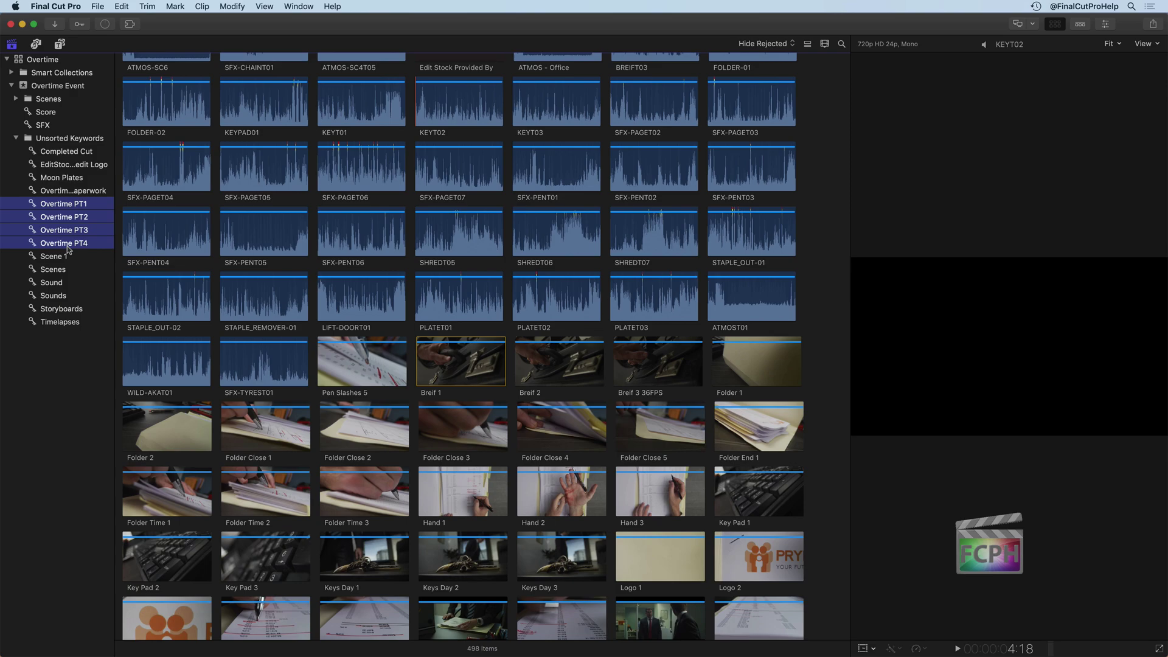
key(super+shift+n)
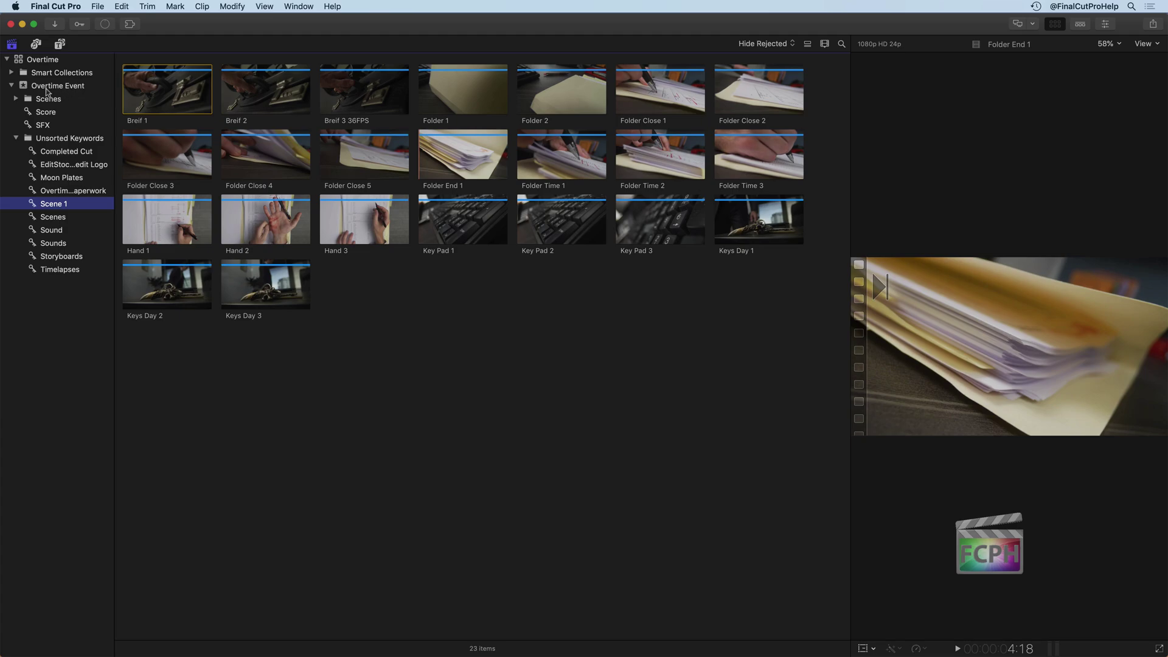
Select Overtime Event to list all 517 of its clips.
click(49, 88)
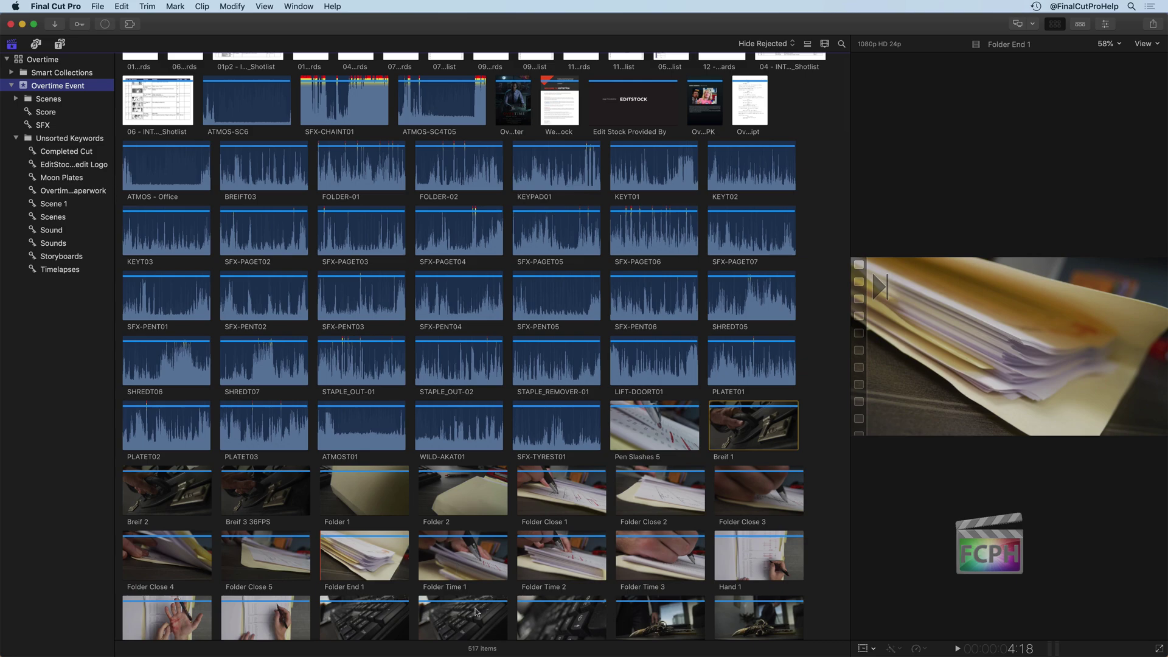